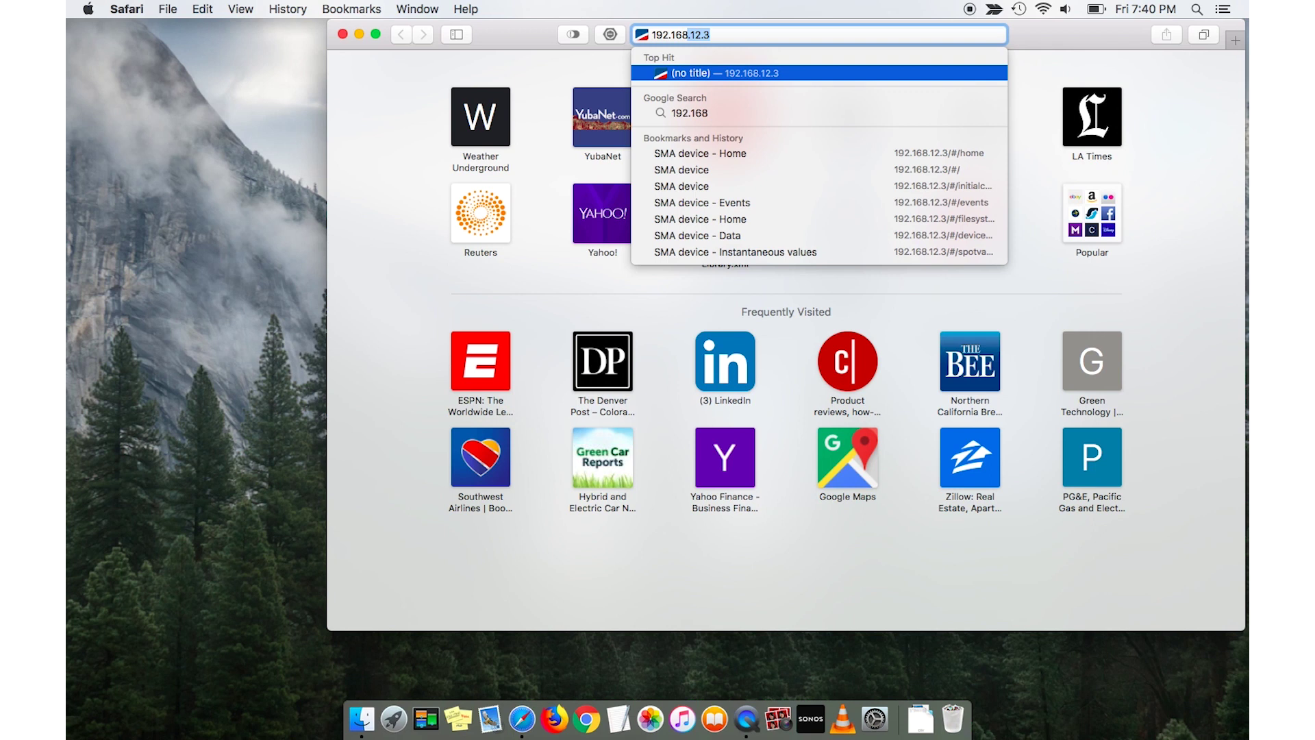
Open 192.168.5.1 in Safari and log in with the installer username and password.
text(5.)
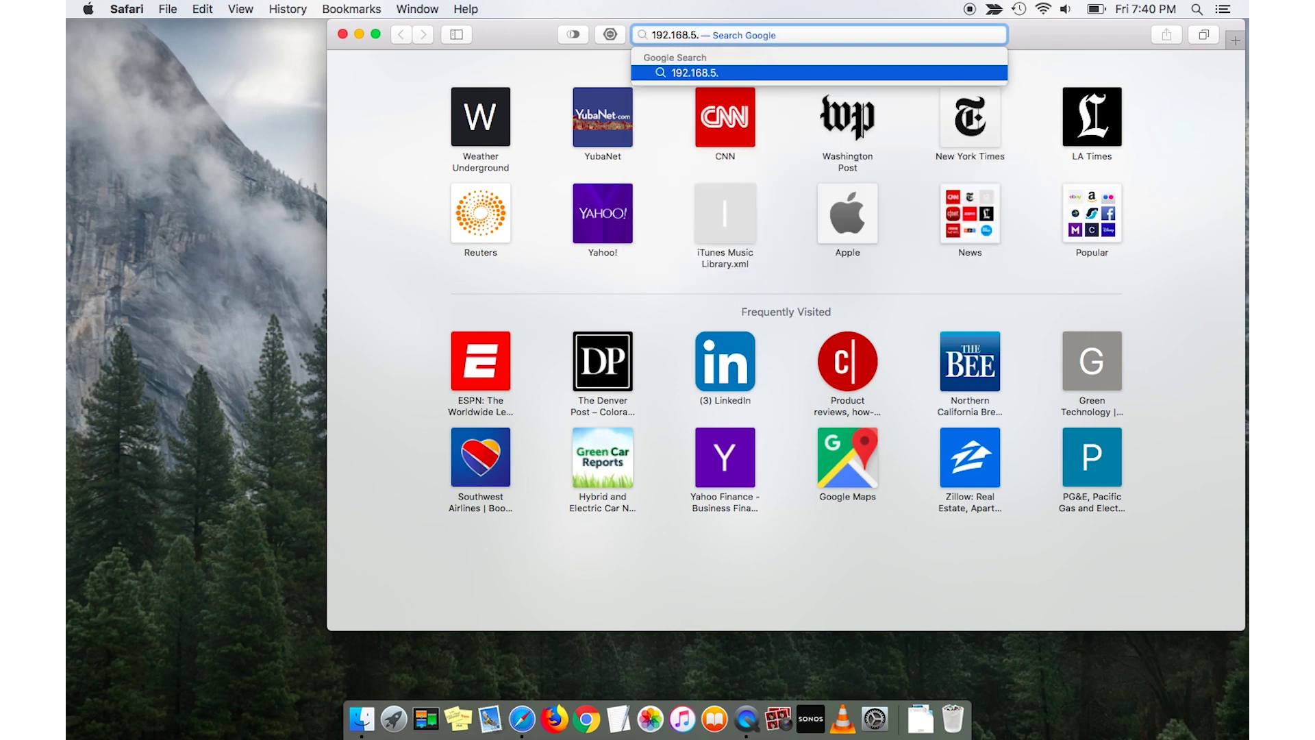
text(1)
key(Return)
text(installer)
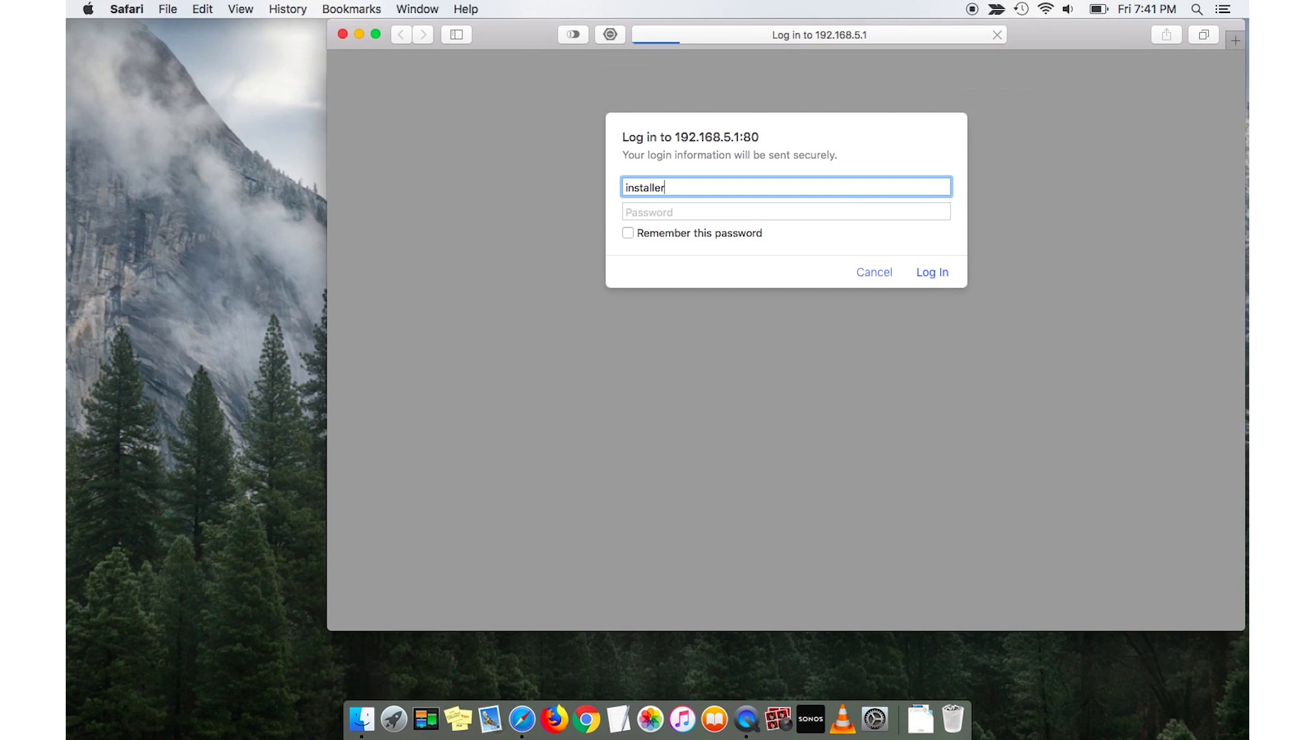
click(785, 212)
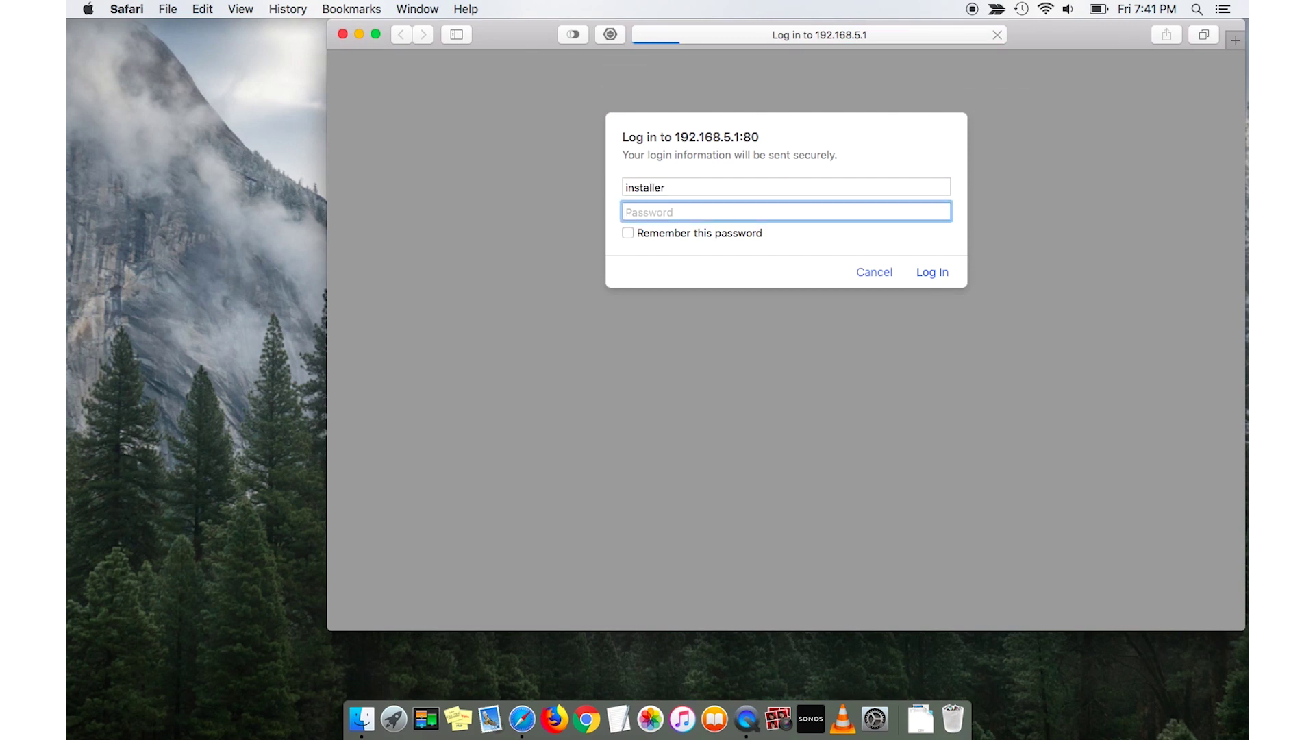
text(••)
click(933, 272)
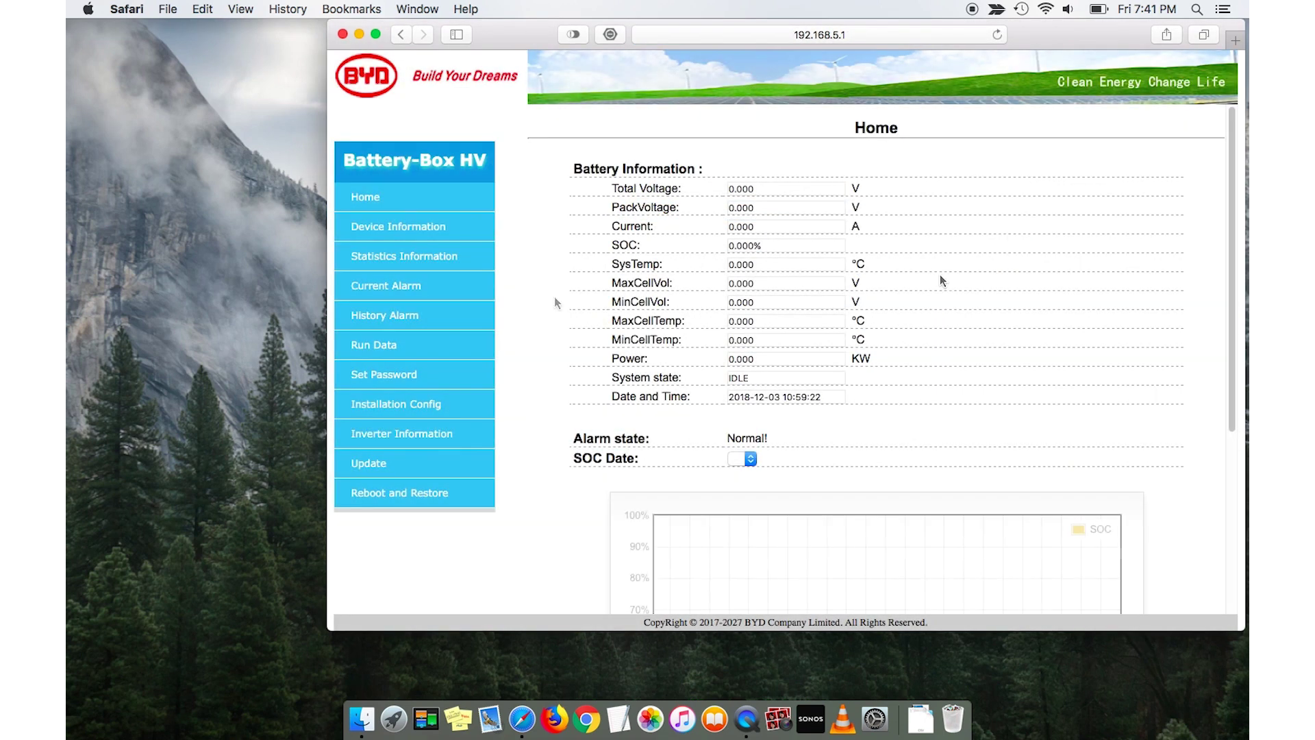
Correct the day and hour in Installation Config and apply the new time and date.
click(391, 410)
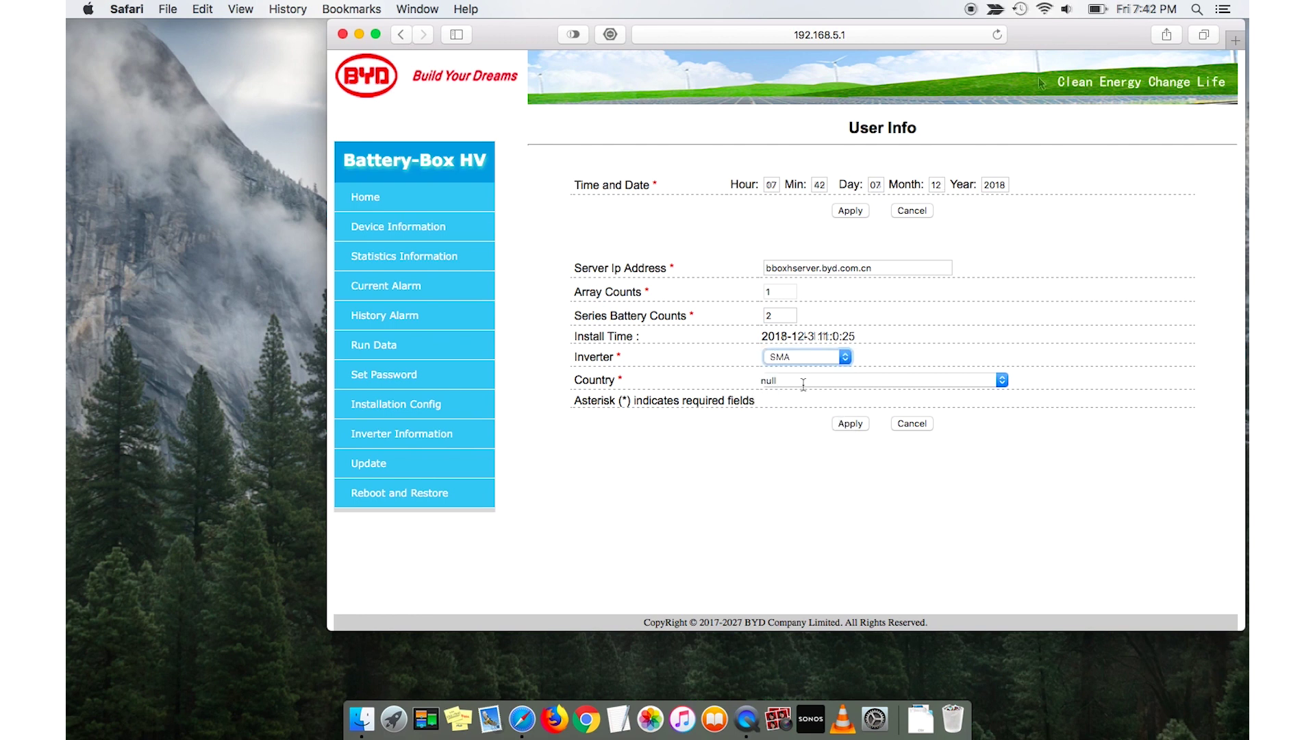
click(880, 186)
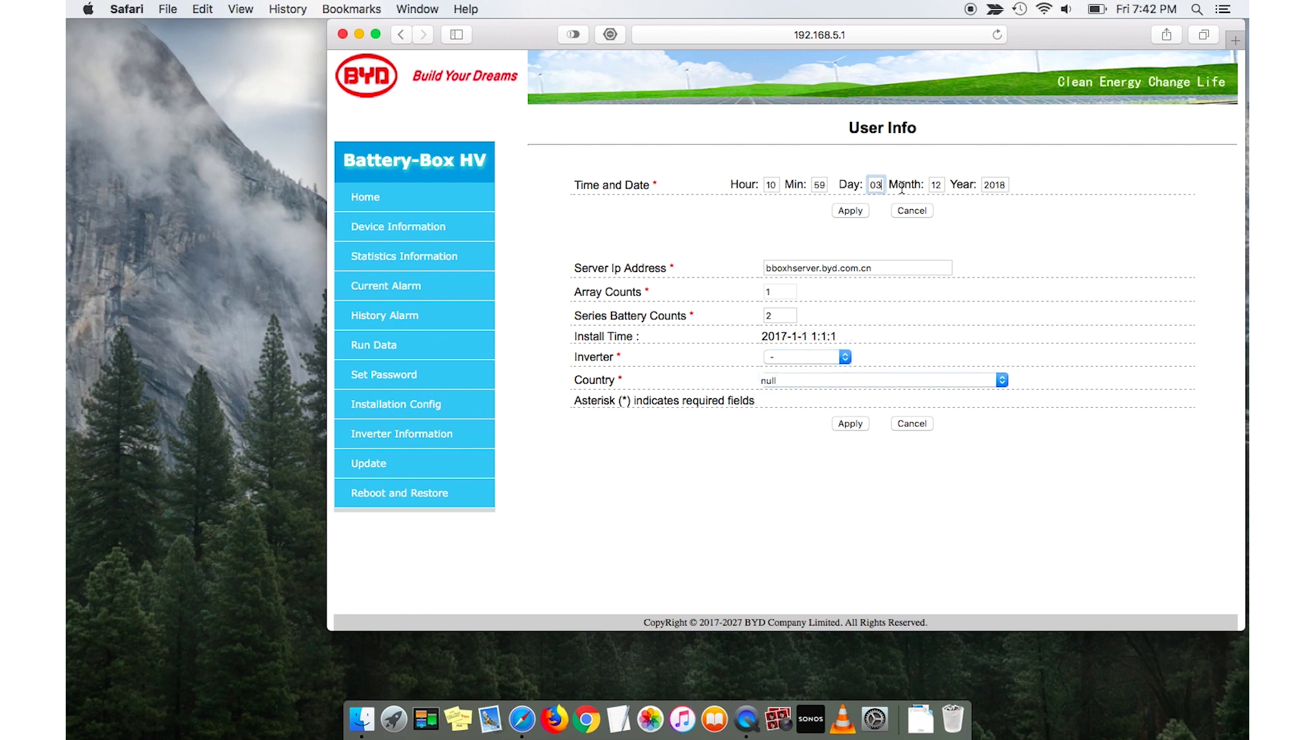
mouse_move(776, 186)
mouse_down()
mouse_move(758, 186)
mouse_move(809, 187)
mouse_up()
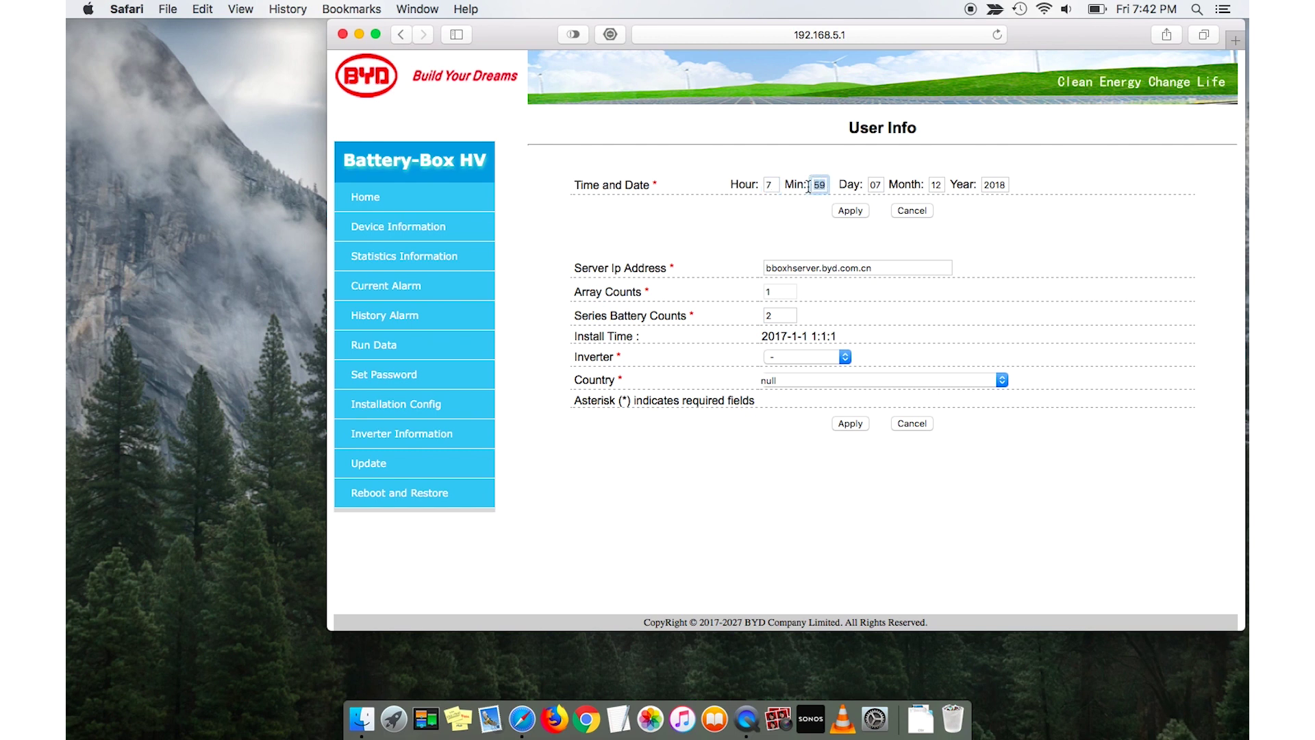
click(850, 213)
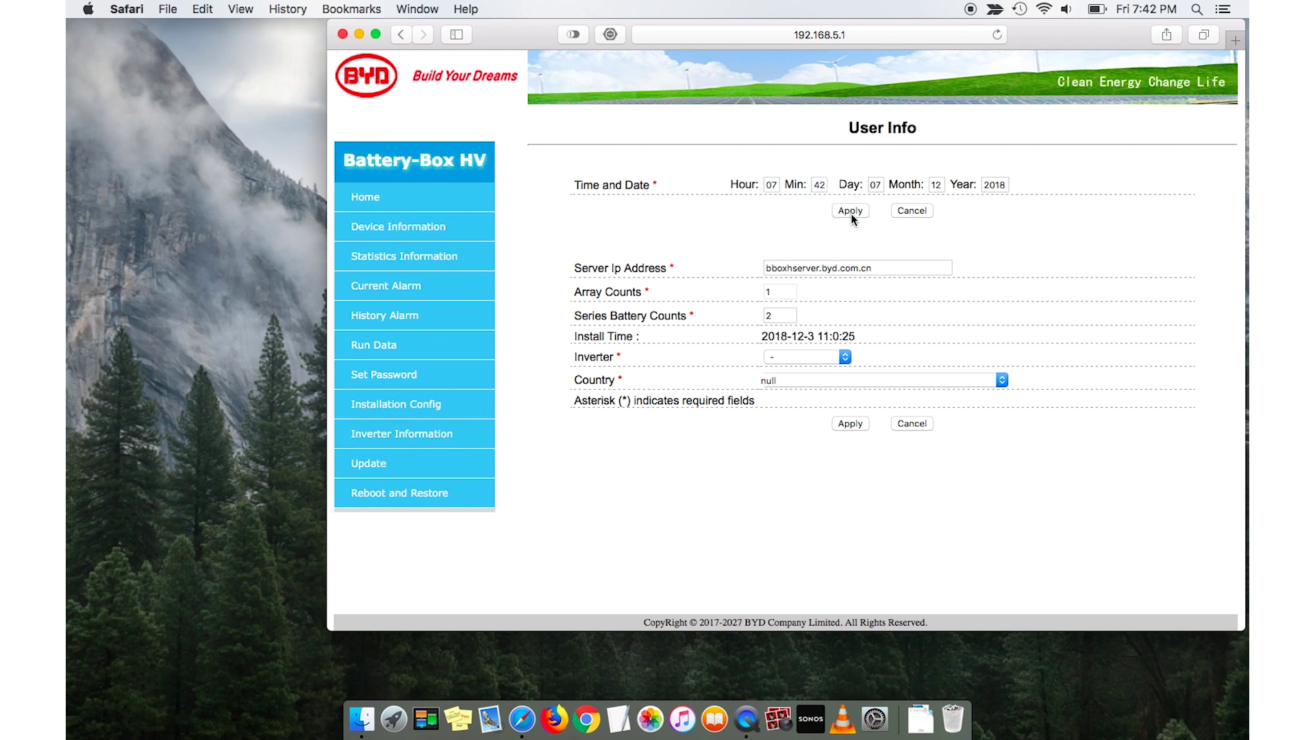
Set the inverter to SMA and the country to American, then submit.
click(999, 381)
mouse_move(928, 681)
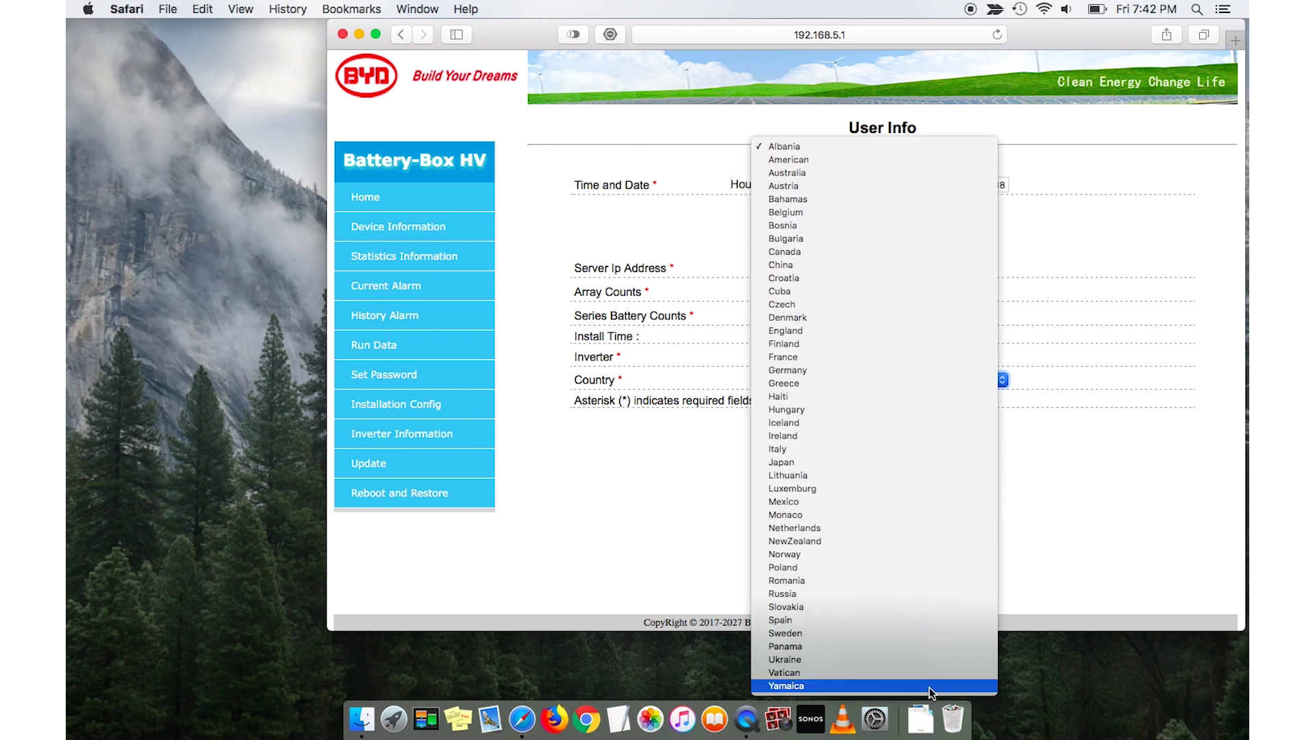
click(865, 161)
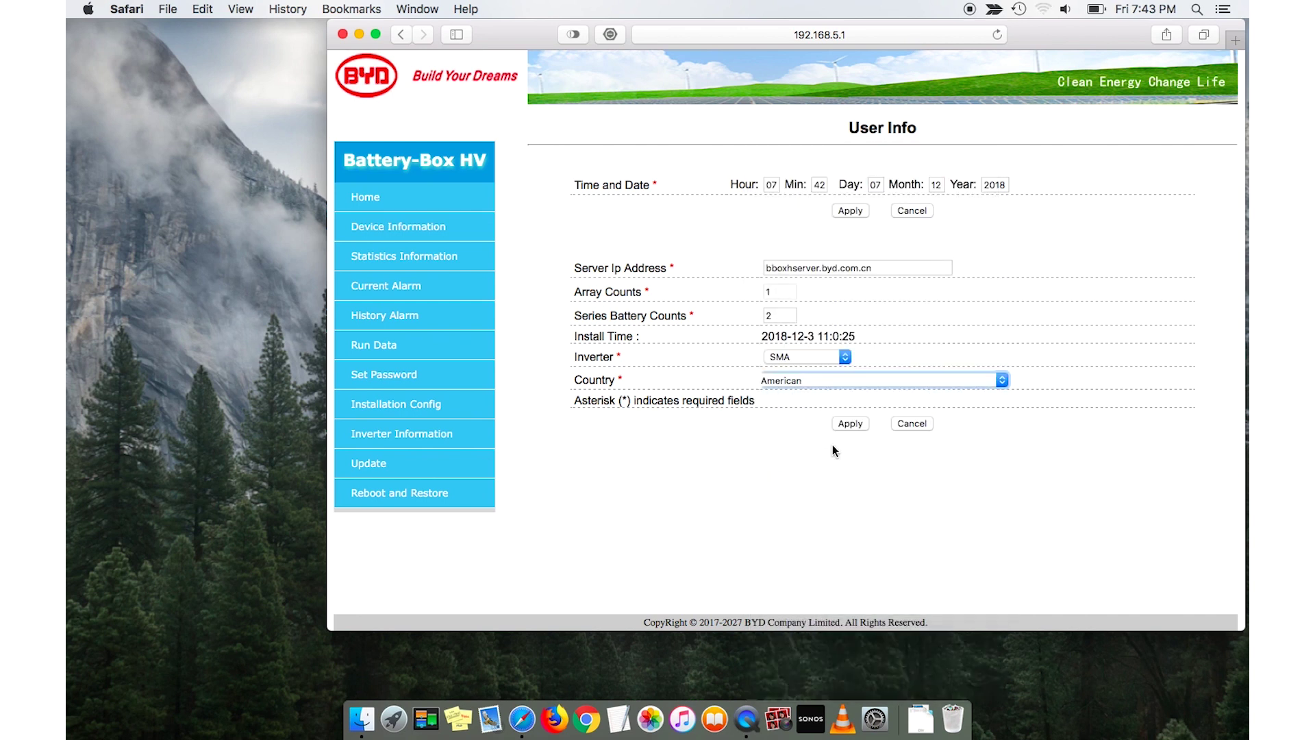
click(851, 422)
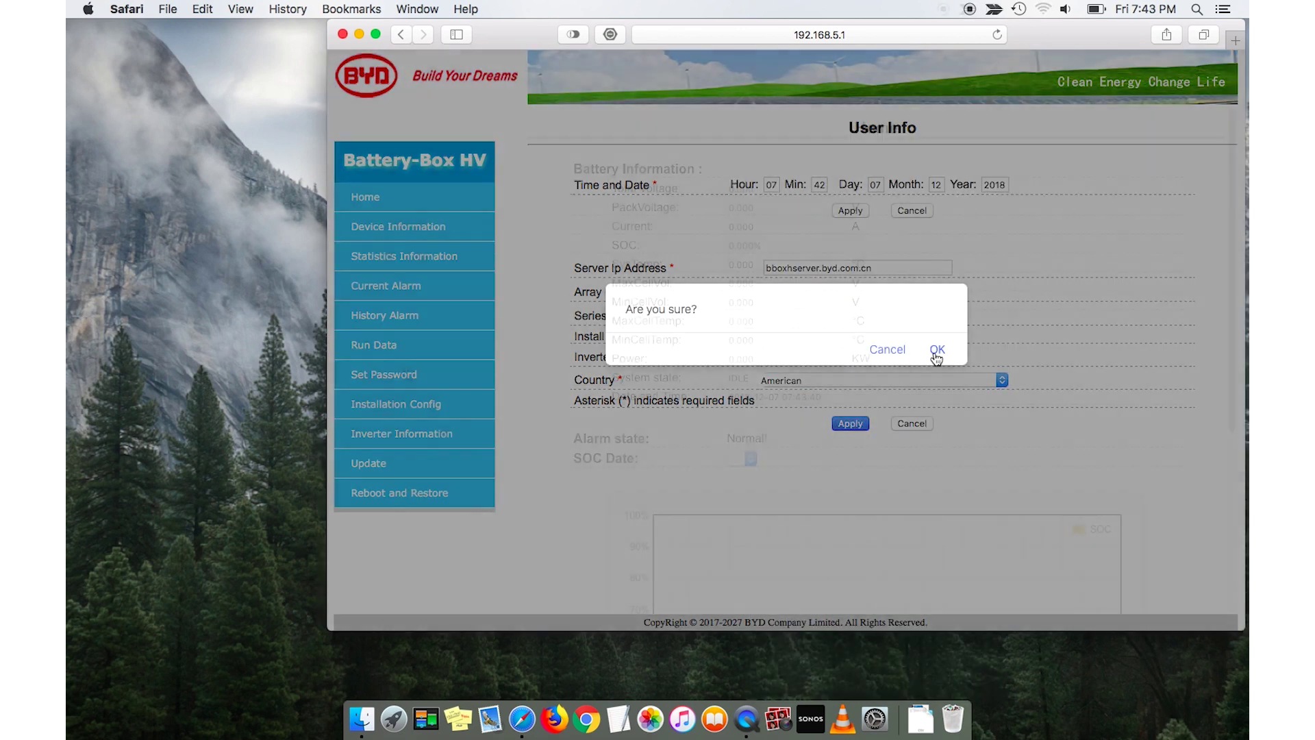
Confirm the installation settings, then enter a new device password and confirm it.
click(936, 351)
click(387, 375)
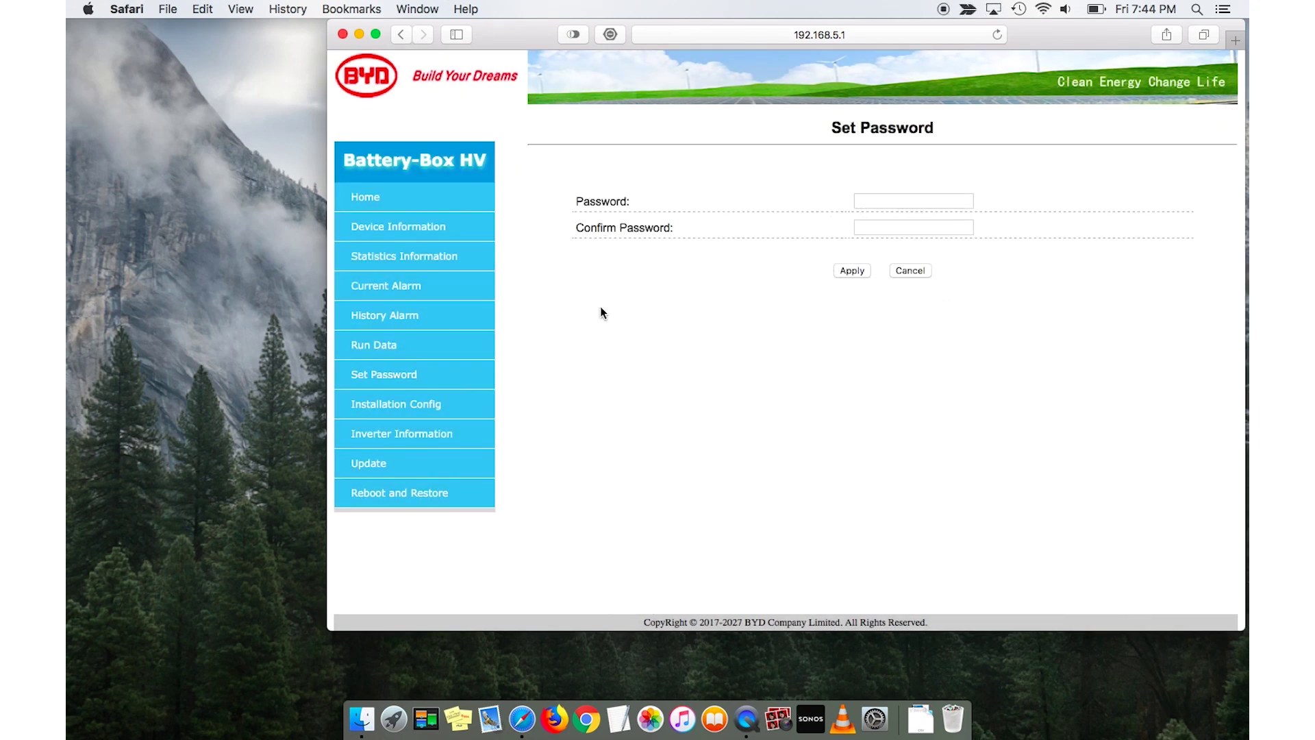
click(867, 203)
text(in)
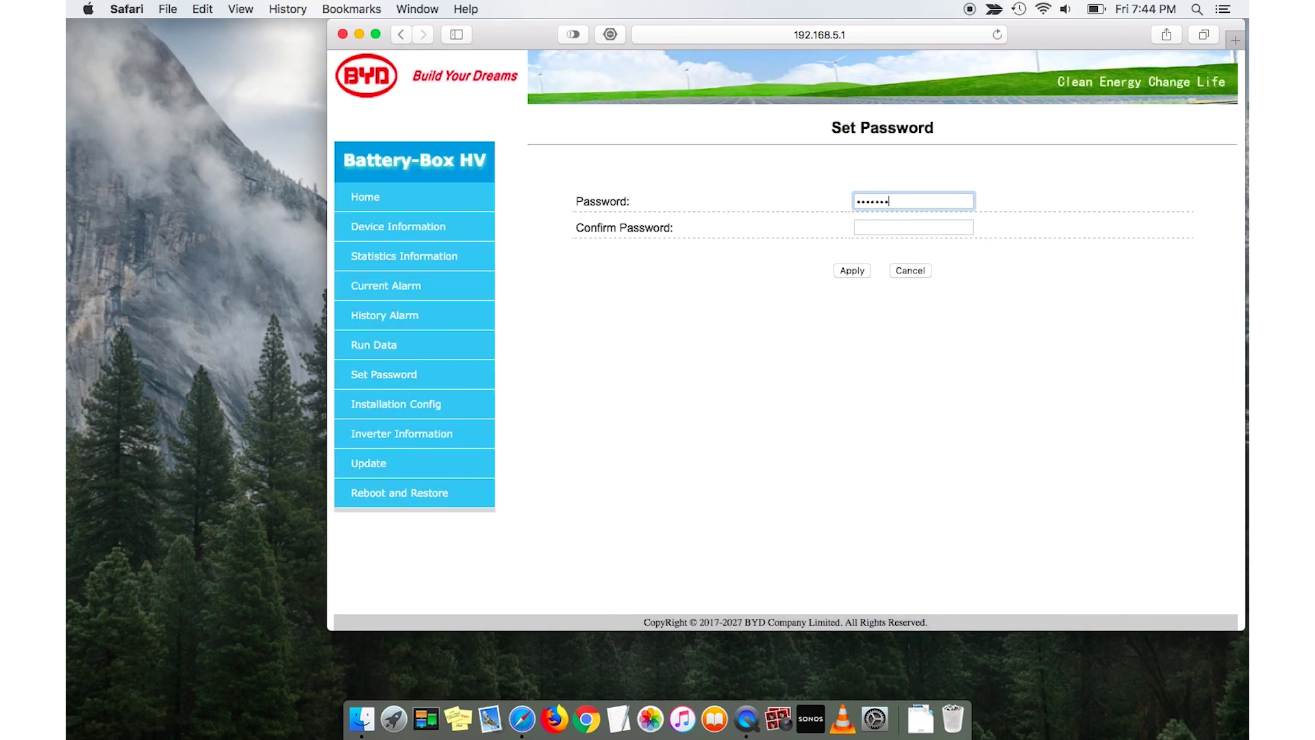
click(894, 225)
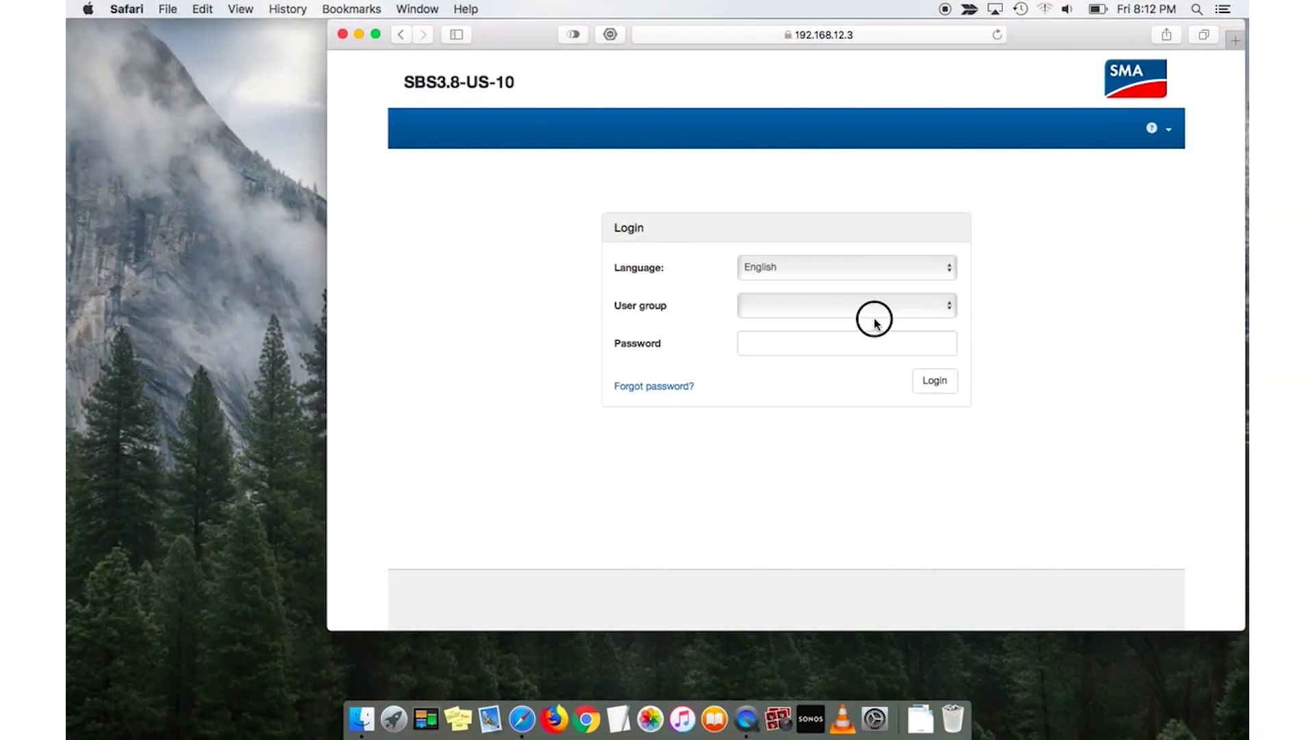
Log in to the Sunny Boy Storage as the Installer user group with its password.
click(874, 318)
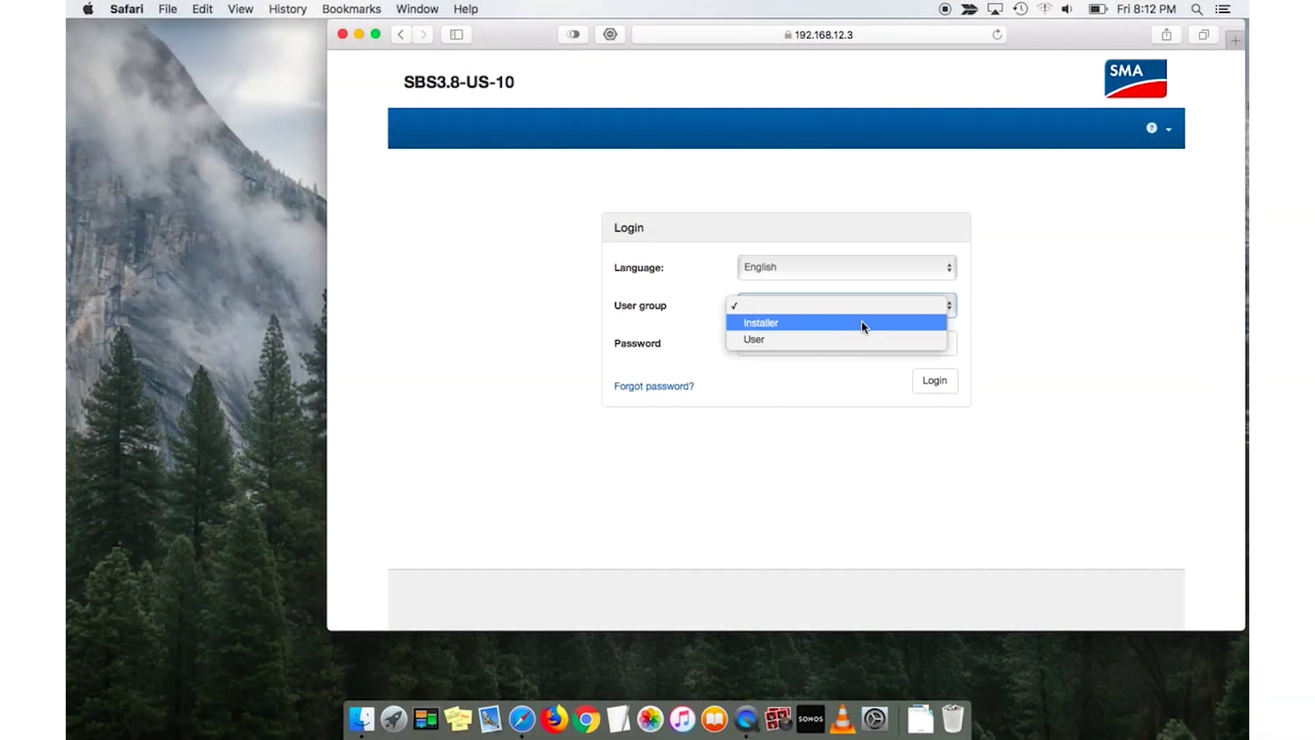
click(862, 322)
click(847, 340)
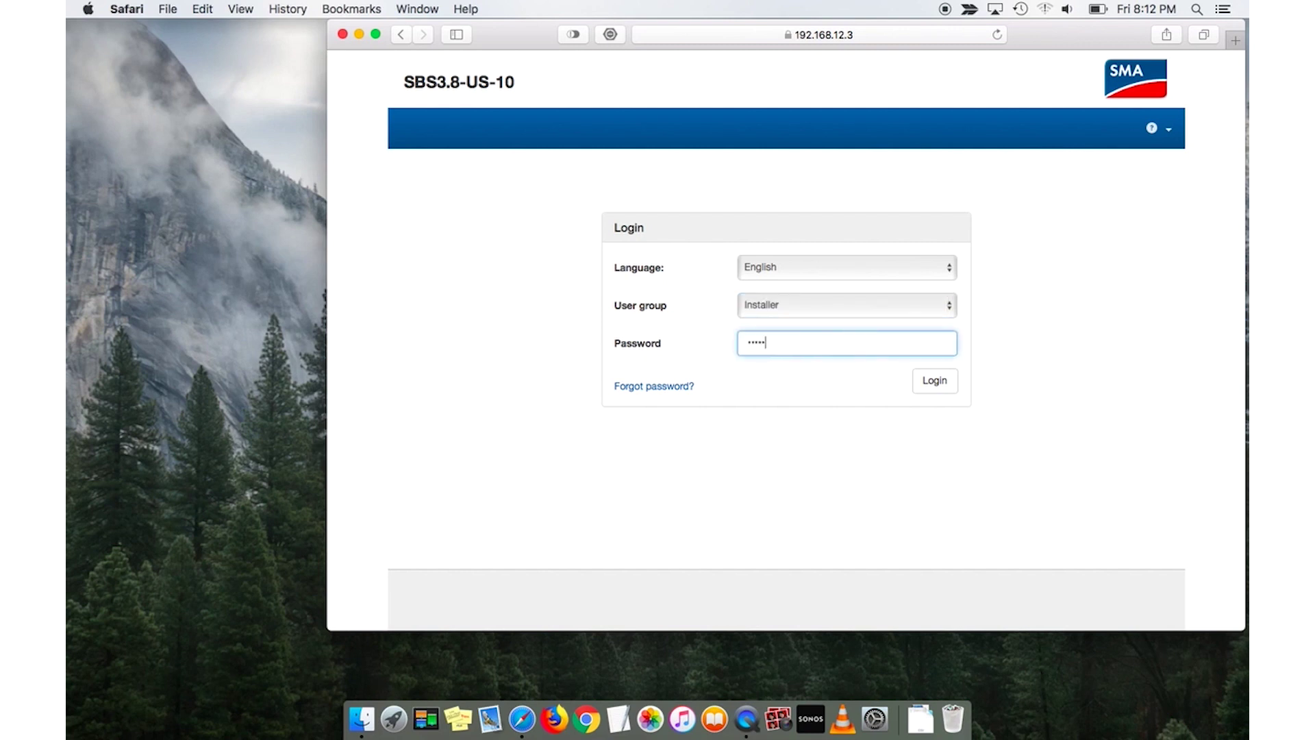
key(Return)
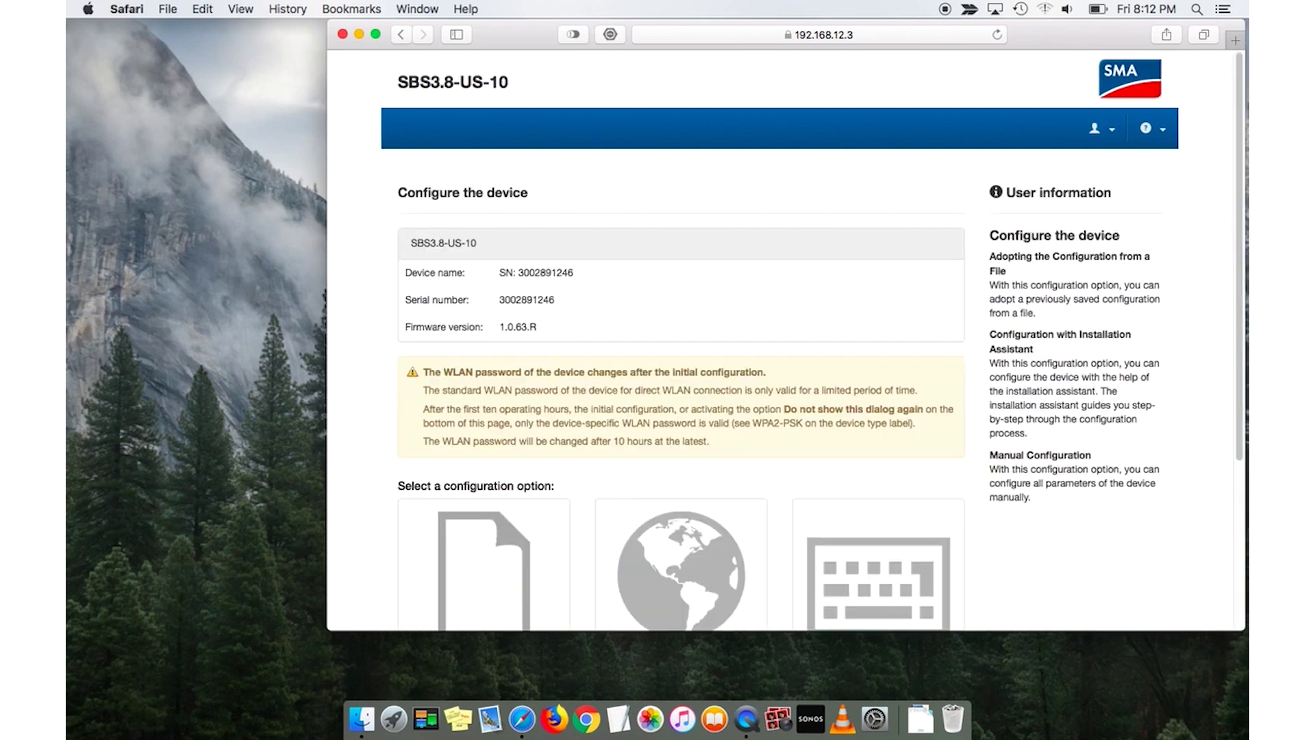
Review the WLAN network settings and save to get past network setup.
scroll(830, 423, down, 5)
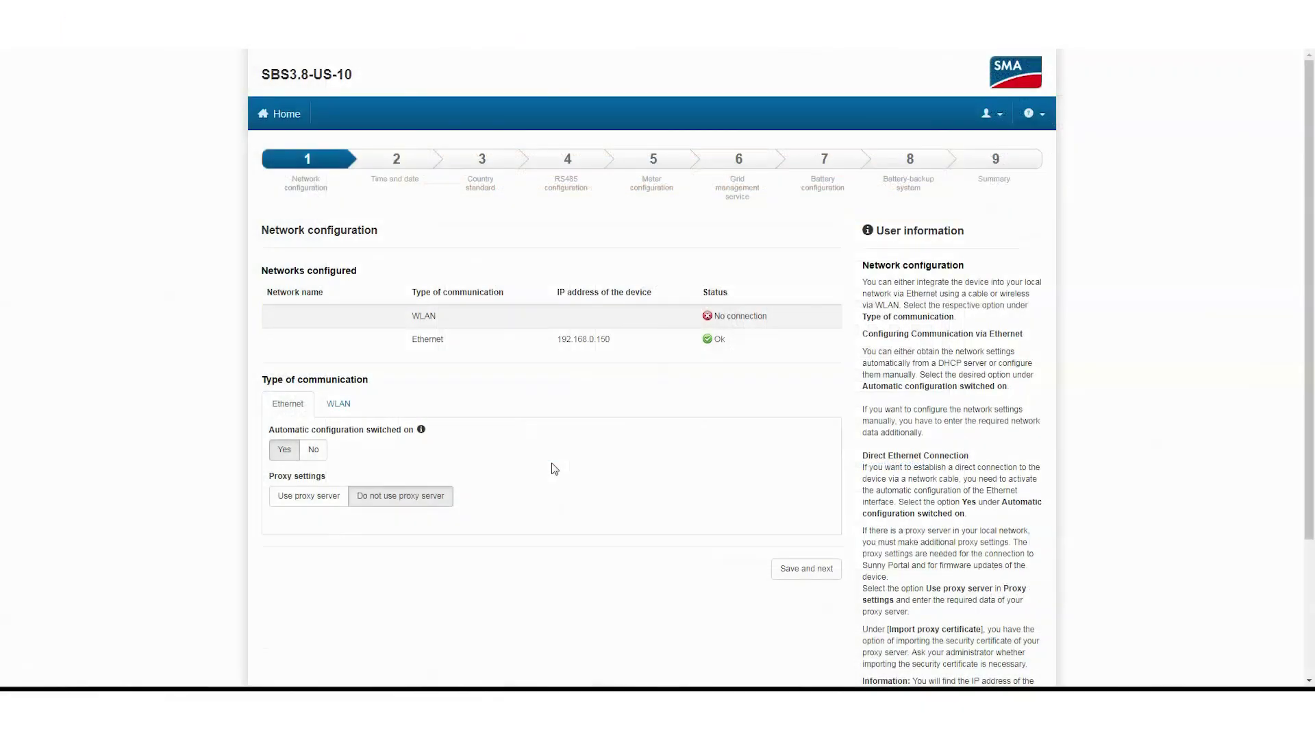
click(353, 406)
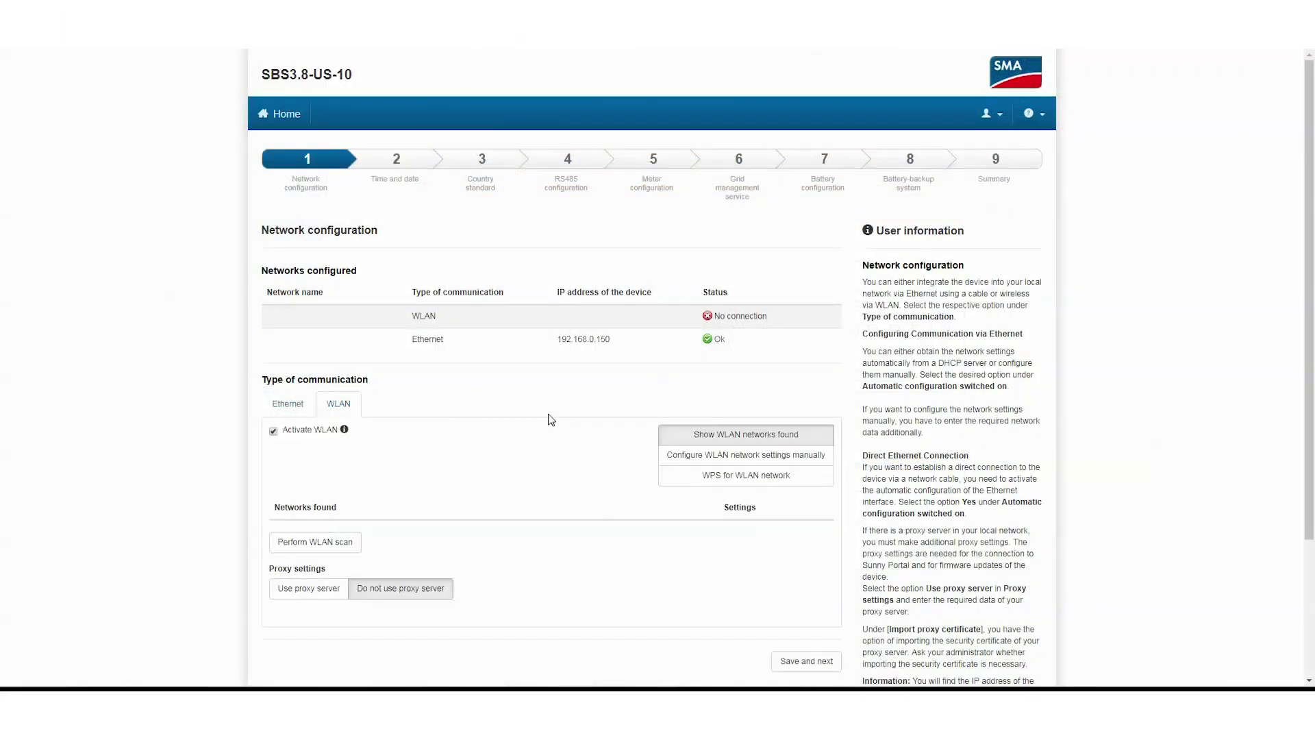
click(804, 661)
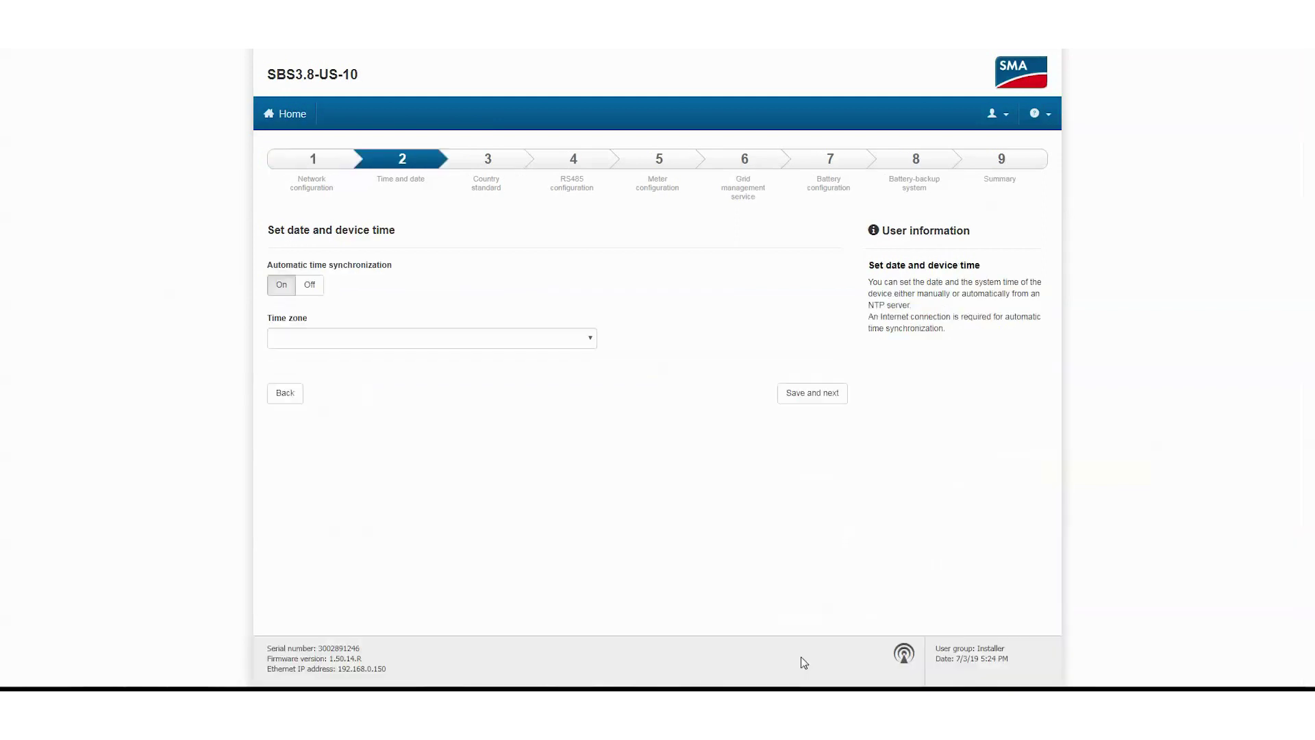
Turn automatic time synchronization off and select the (UTC-08:00) Pacific (USA, Canada) time zone.
click(312, 283)
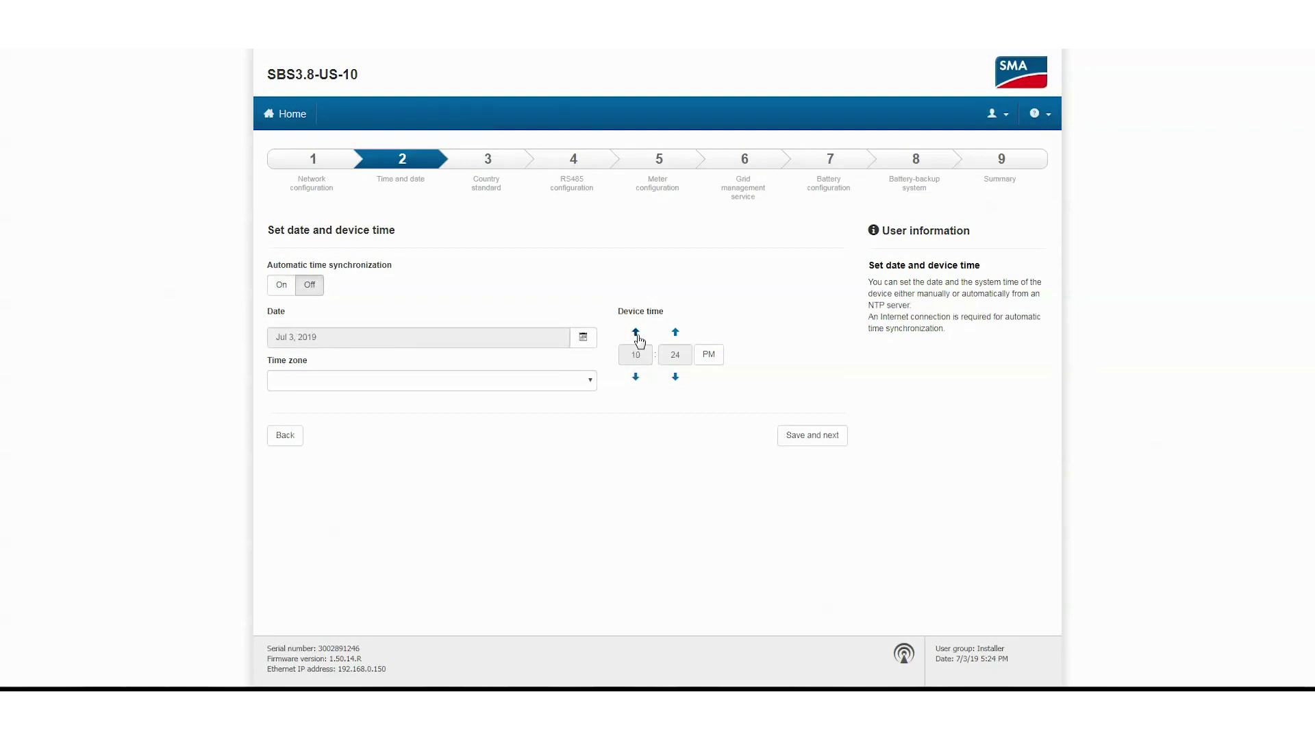
click(593, 379)
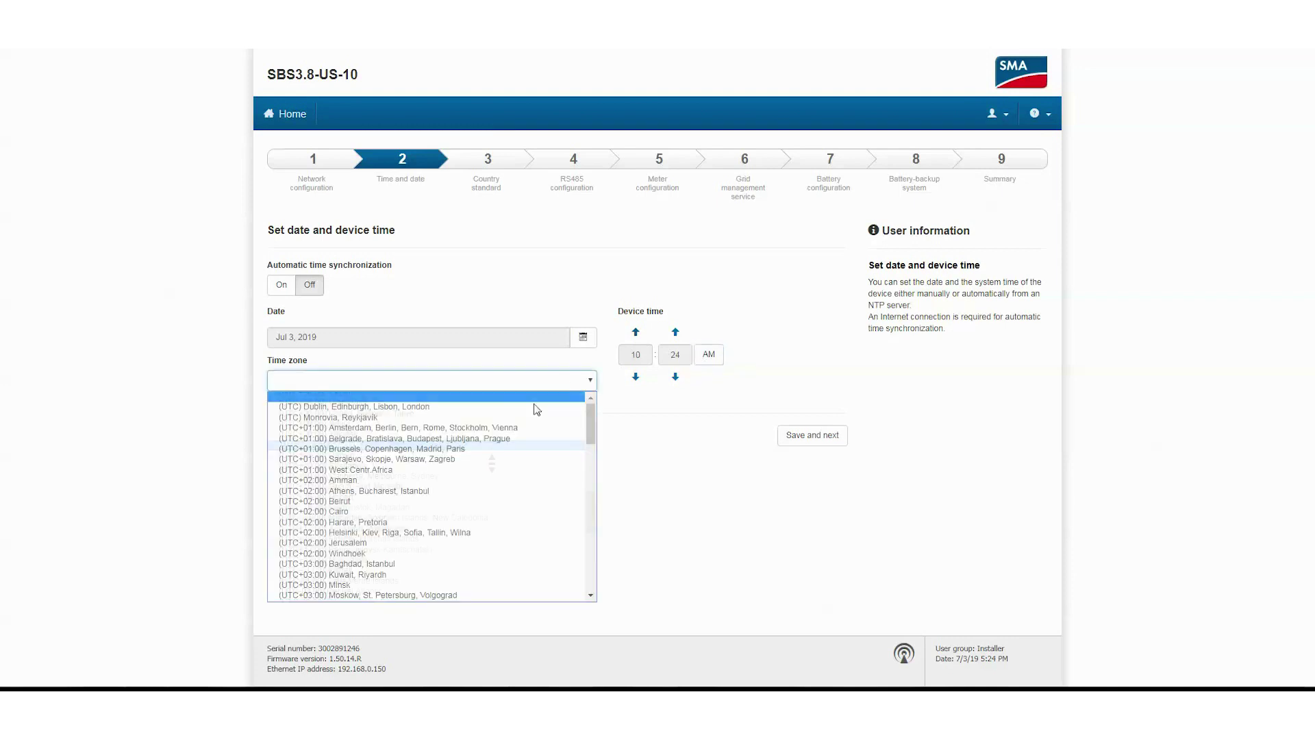
middle_click(492, 463)
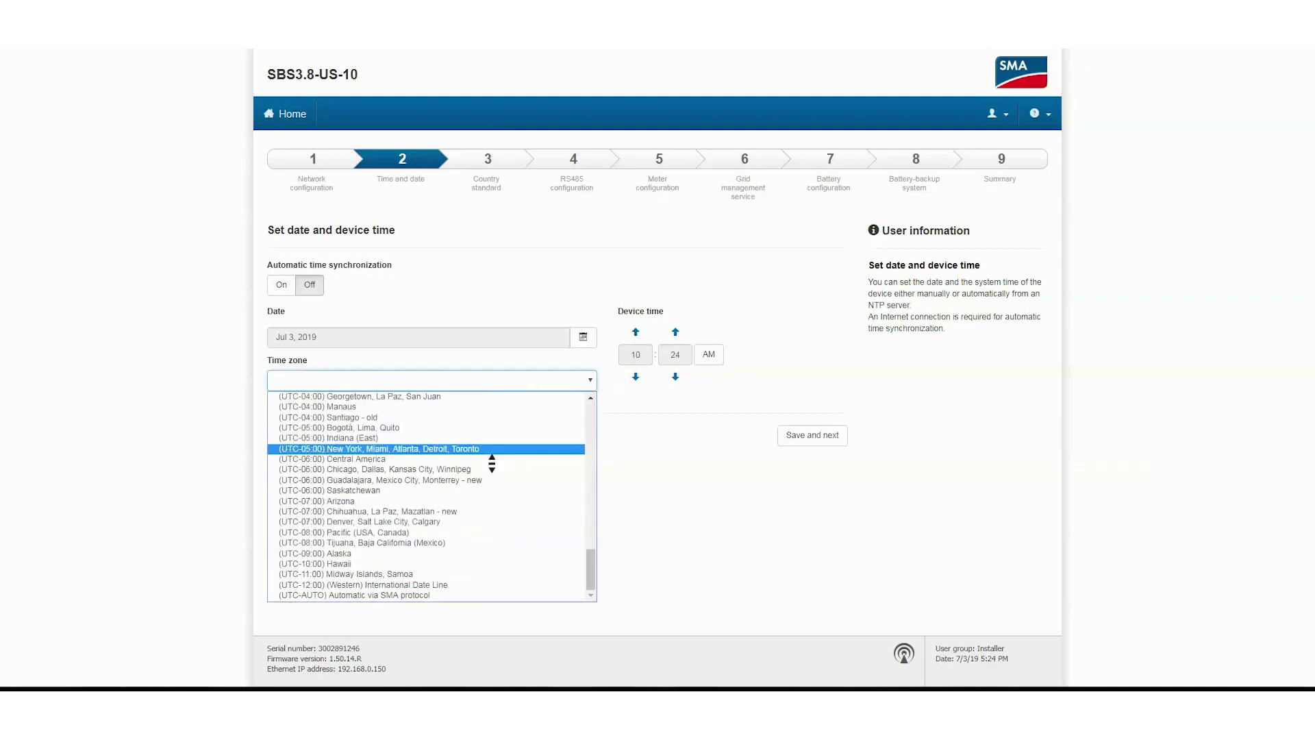
click(425, 535)
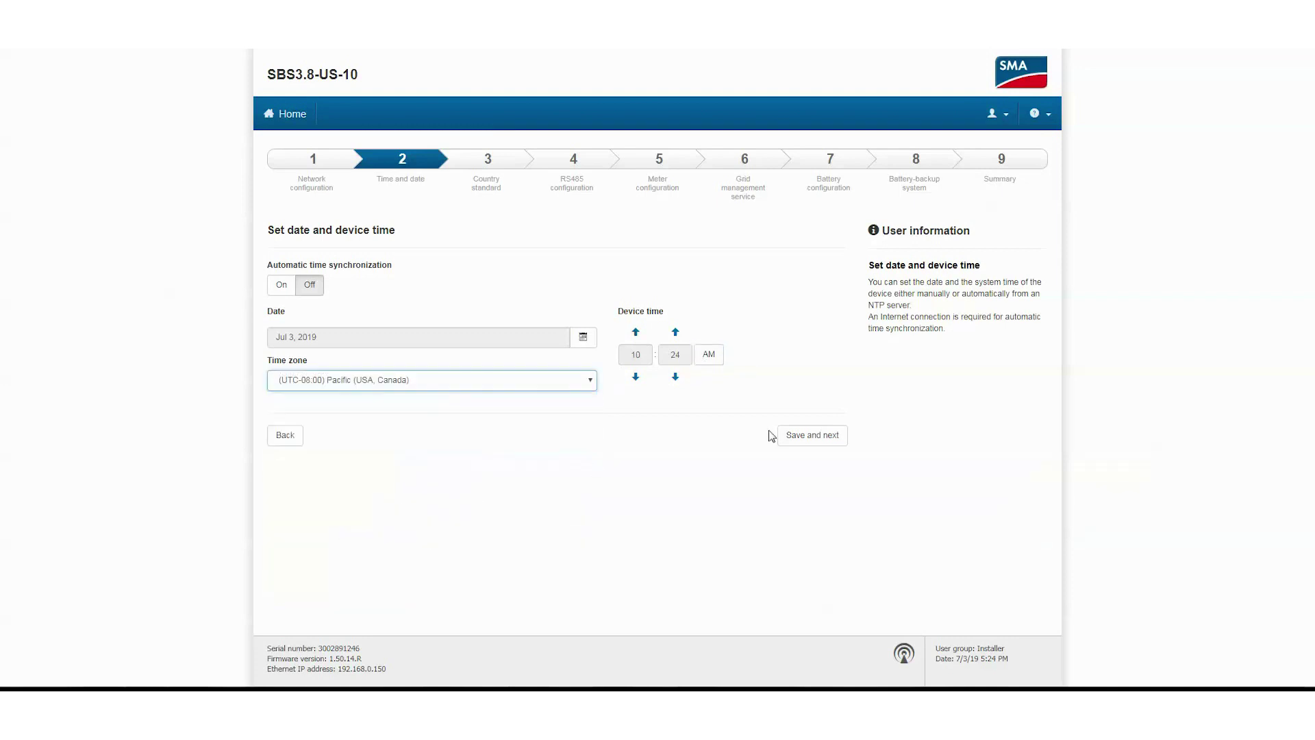
Set the country standard to UL1741/2016/120 and save.
click(798, 434)
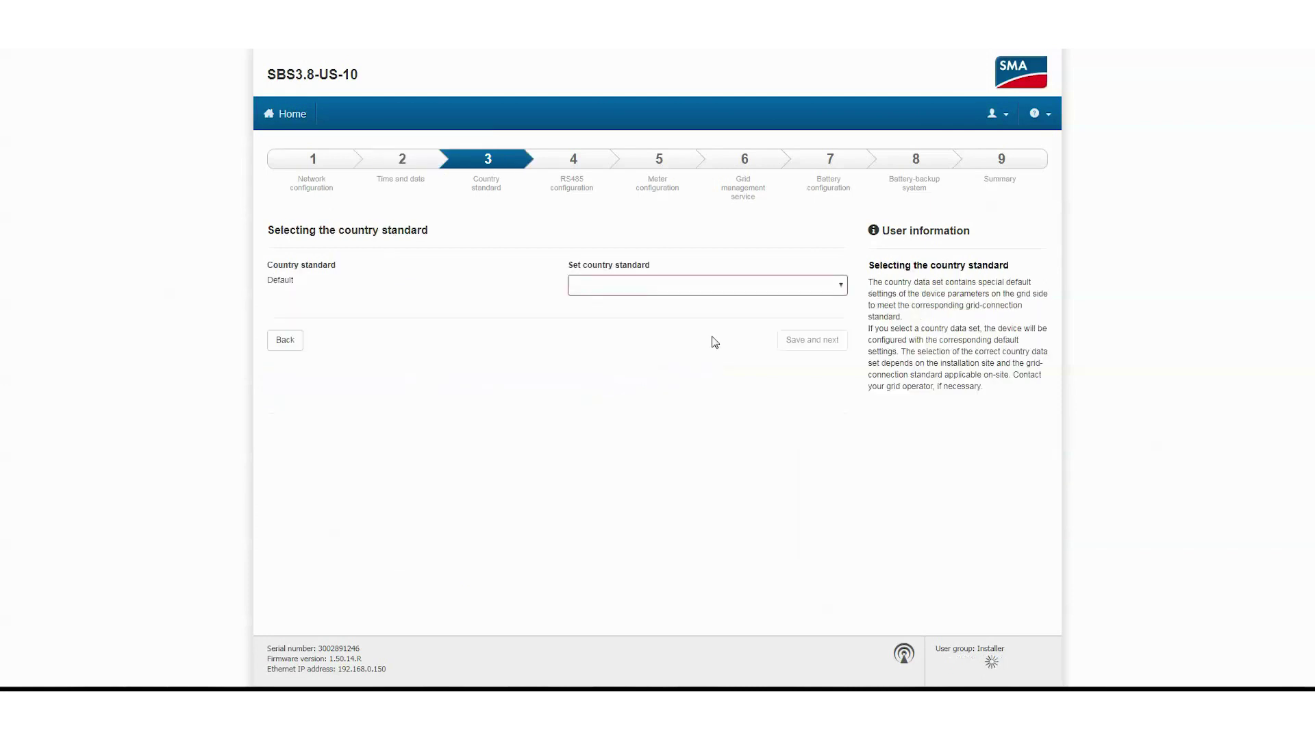
click(655, 291)
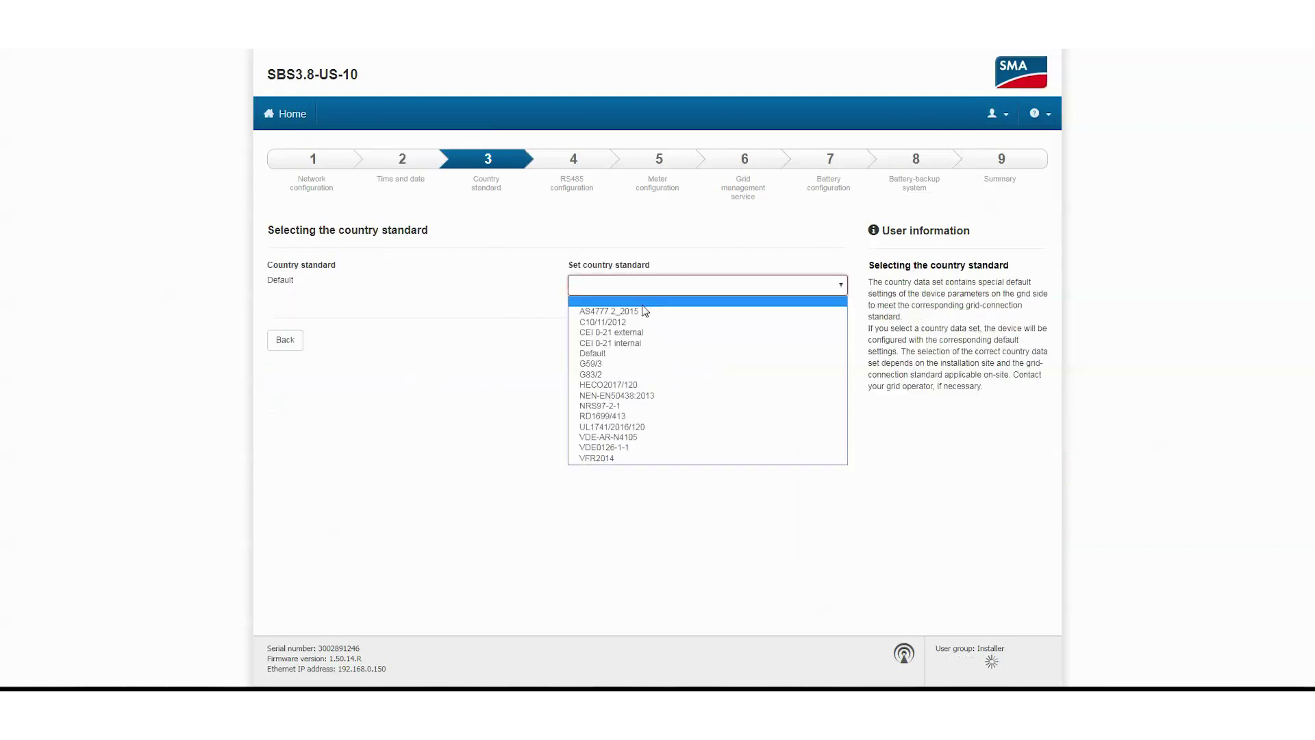
click(606, 427)
click(789, 345)
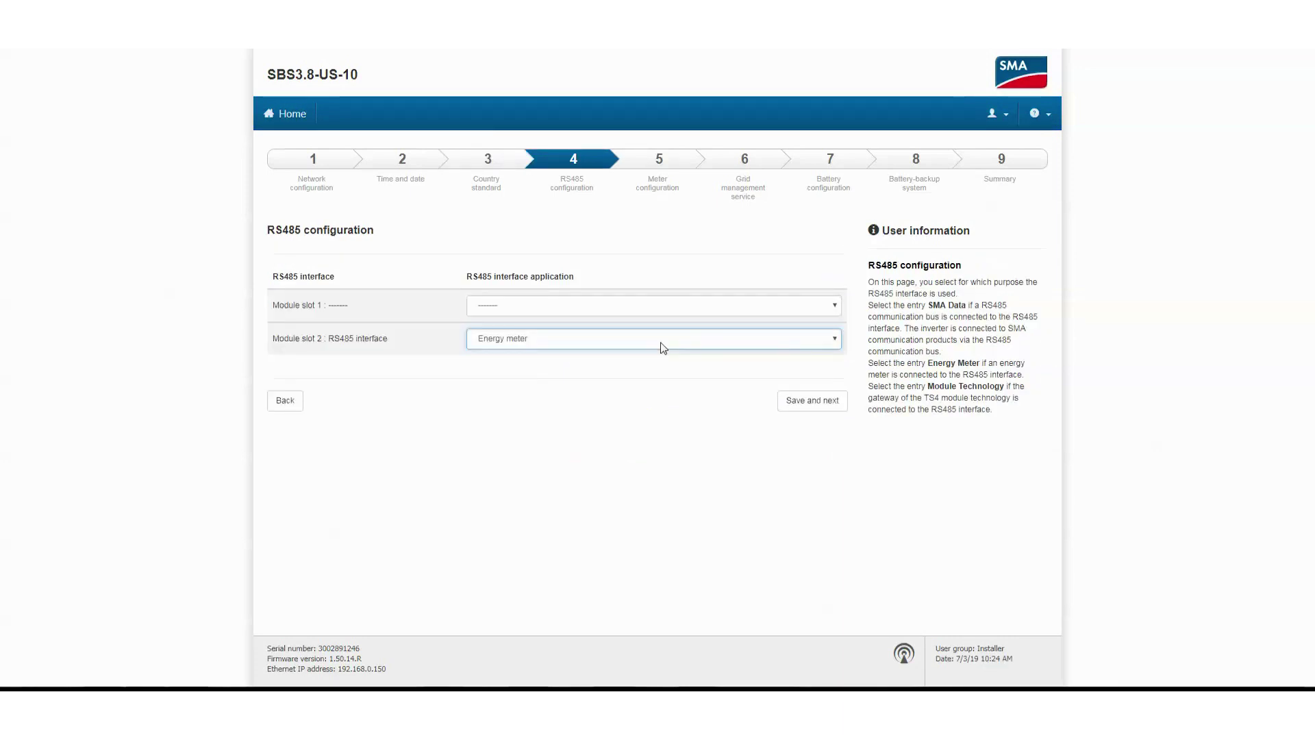
Keep module slot 2's RS485 usage as Energy meter and save.
click(662, 346)
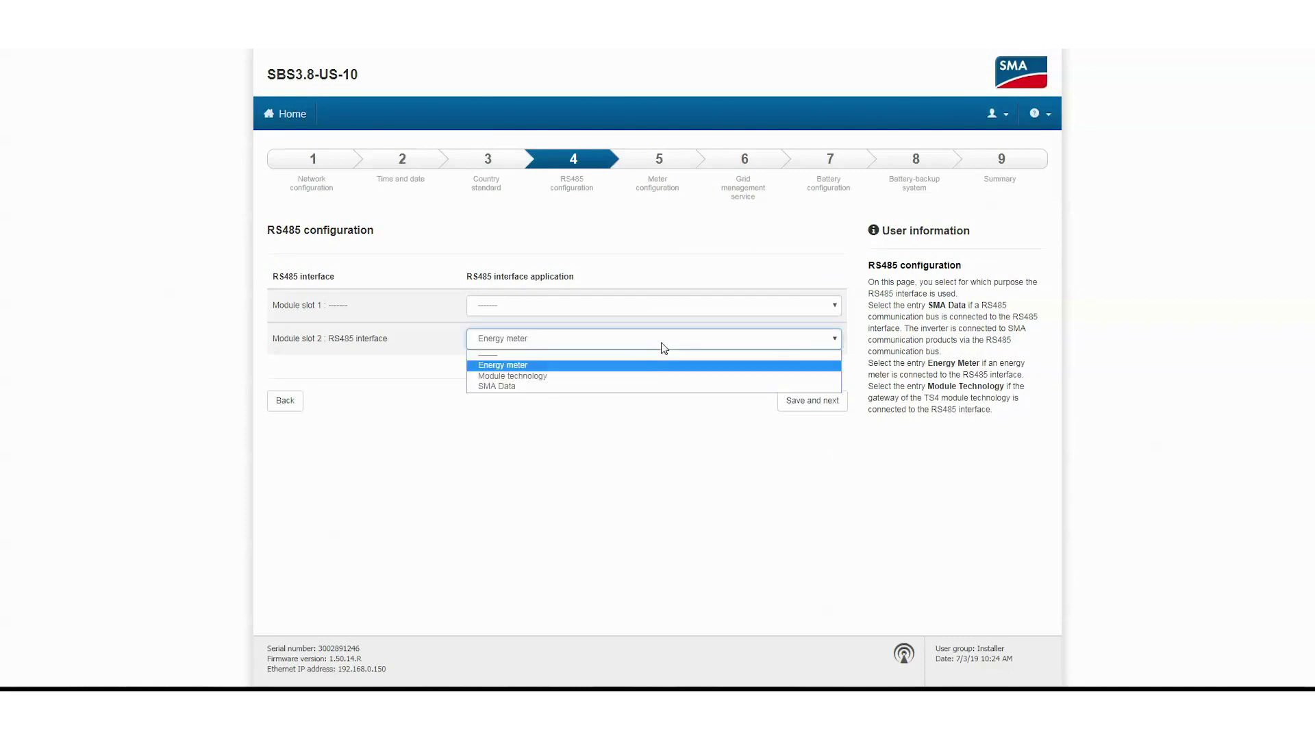
click(663, 346)
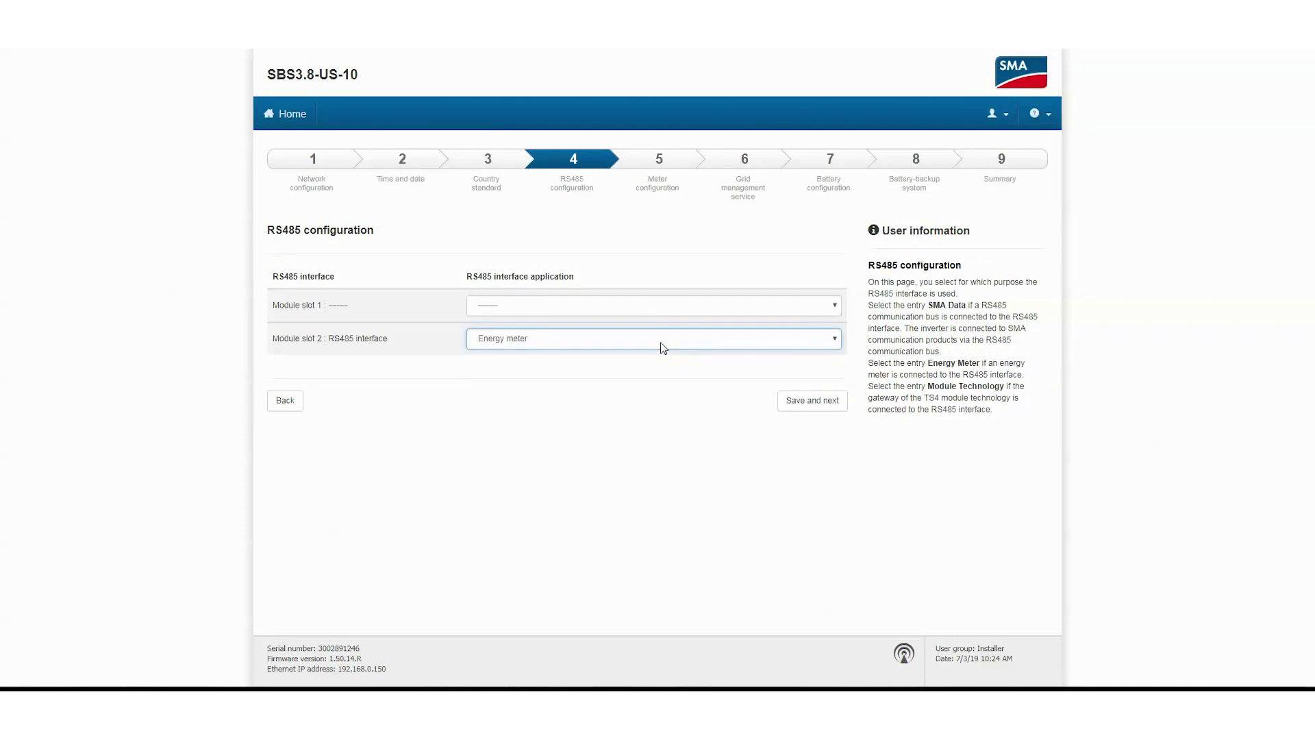
click(792, 400)
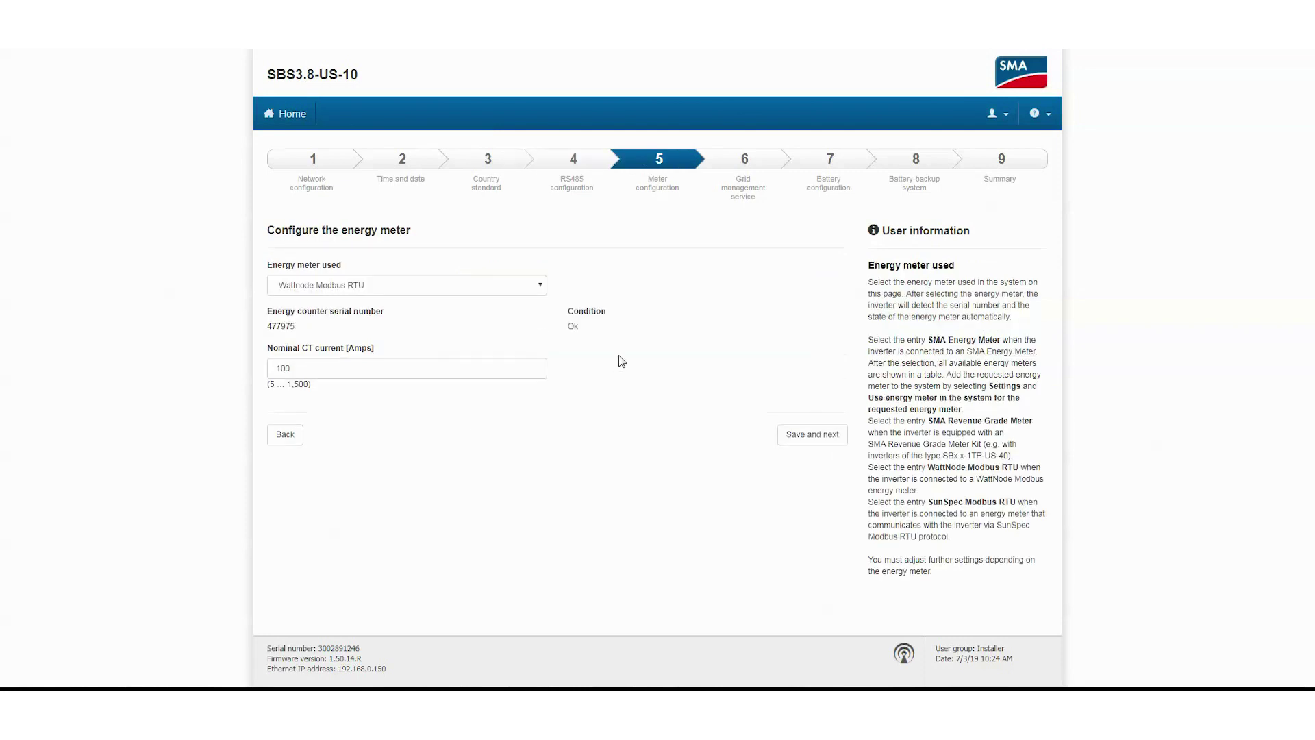
Keep Wattnode Modbus RTU as the energy meter type and save.
click(540, 289)
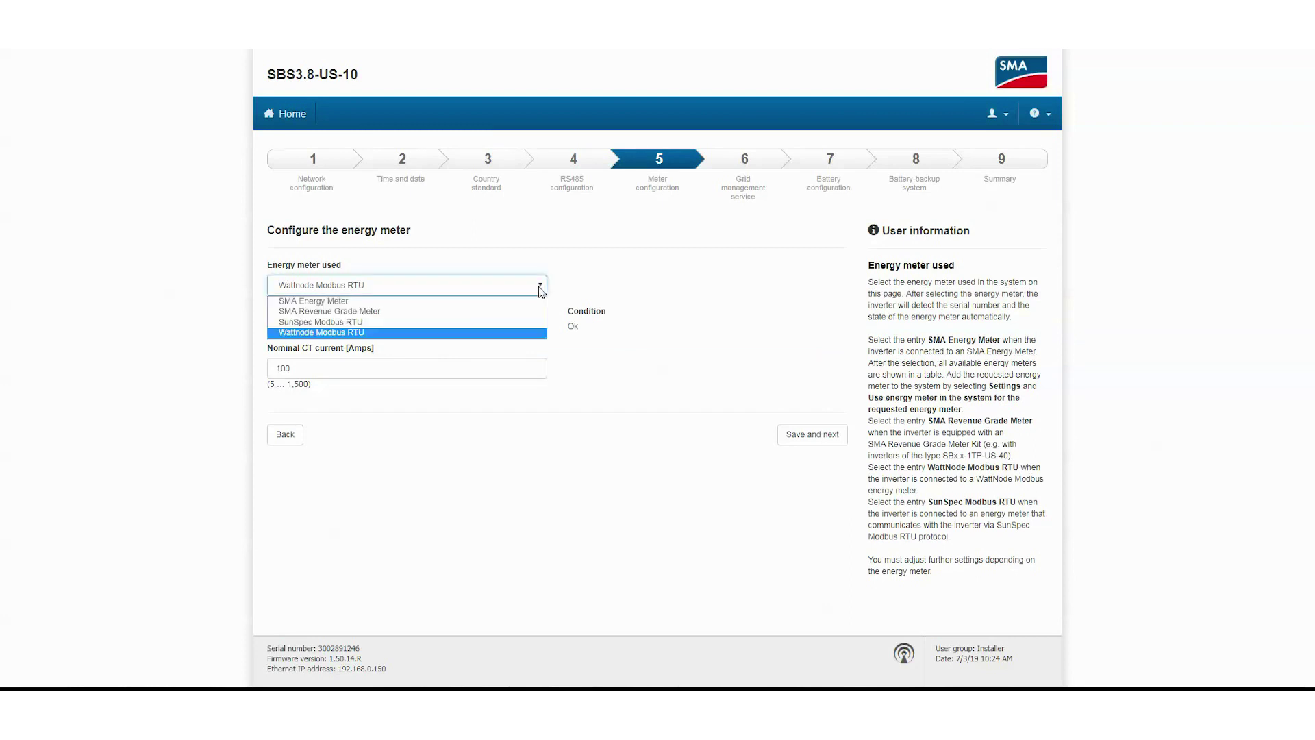
click(499, 334)
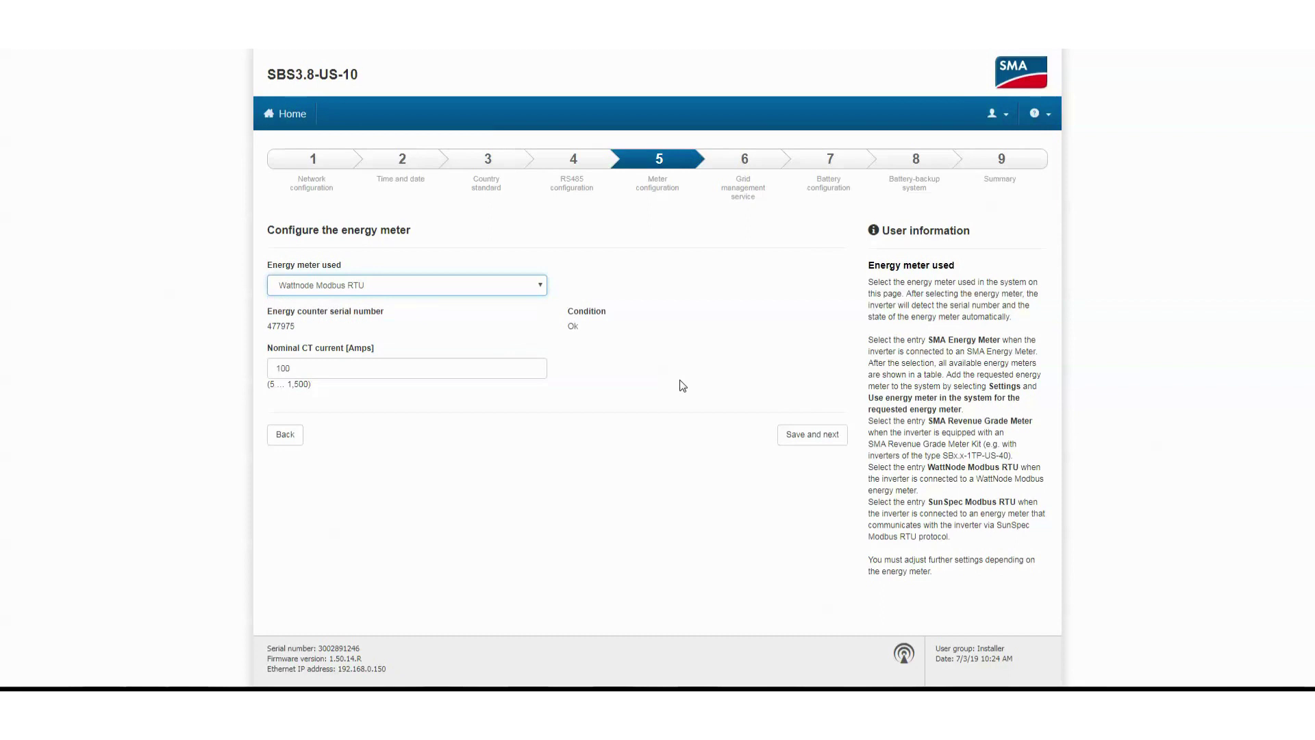
click(795, 431)
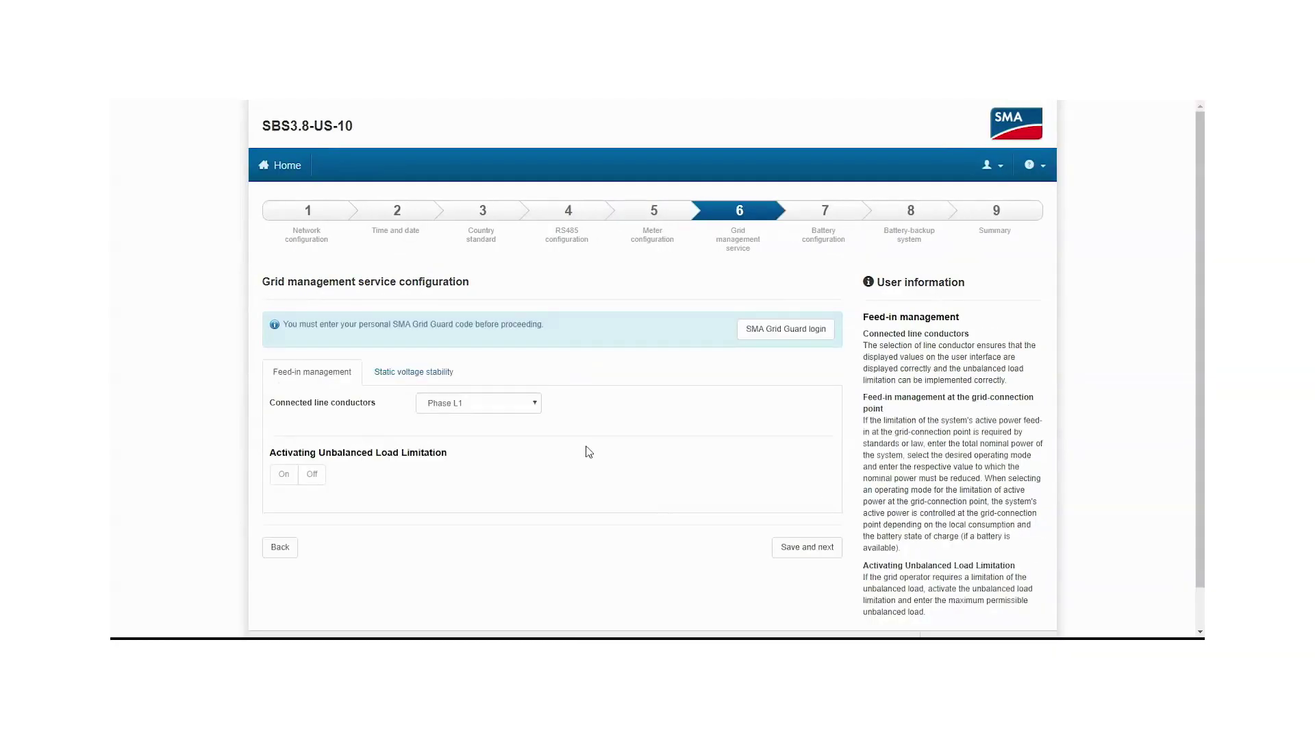
Choose the connected line conductors for grid management and save.
click(536, 406)
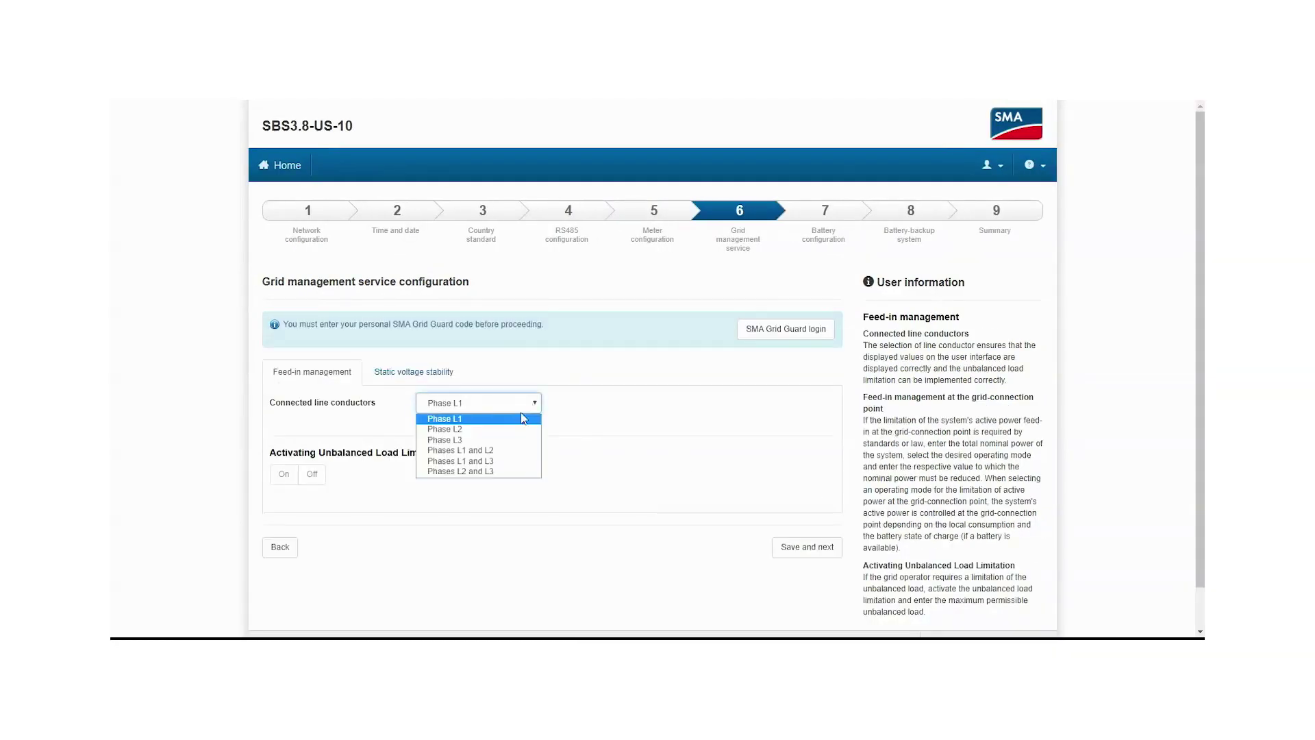
click(507, 452)
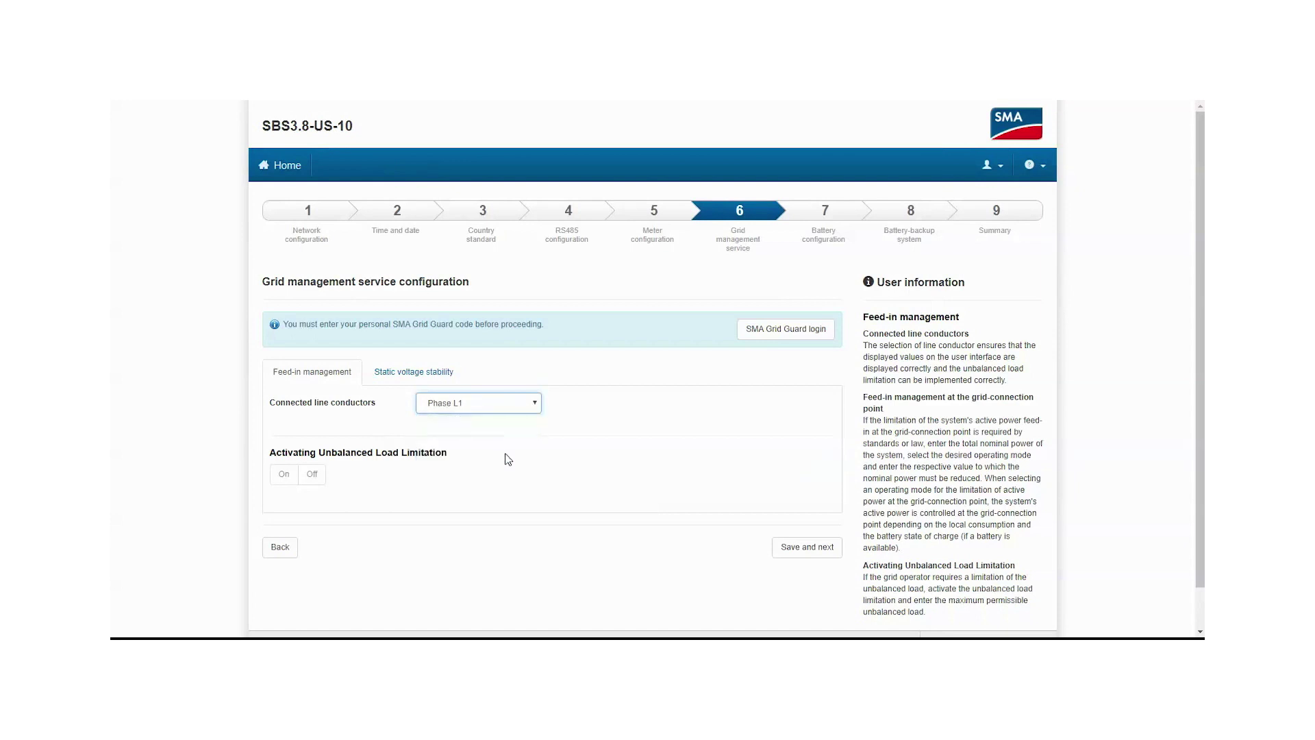
click(808, 551)
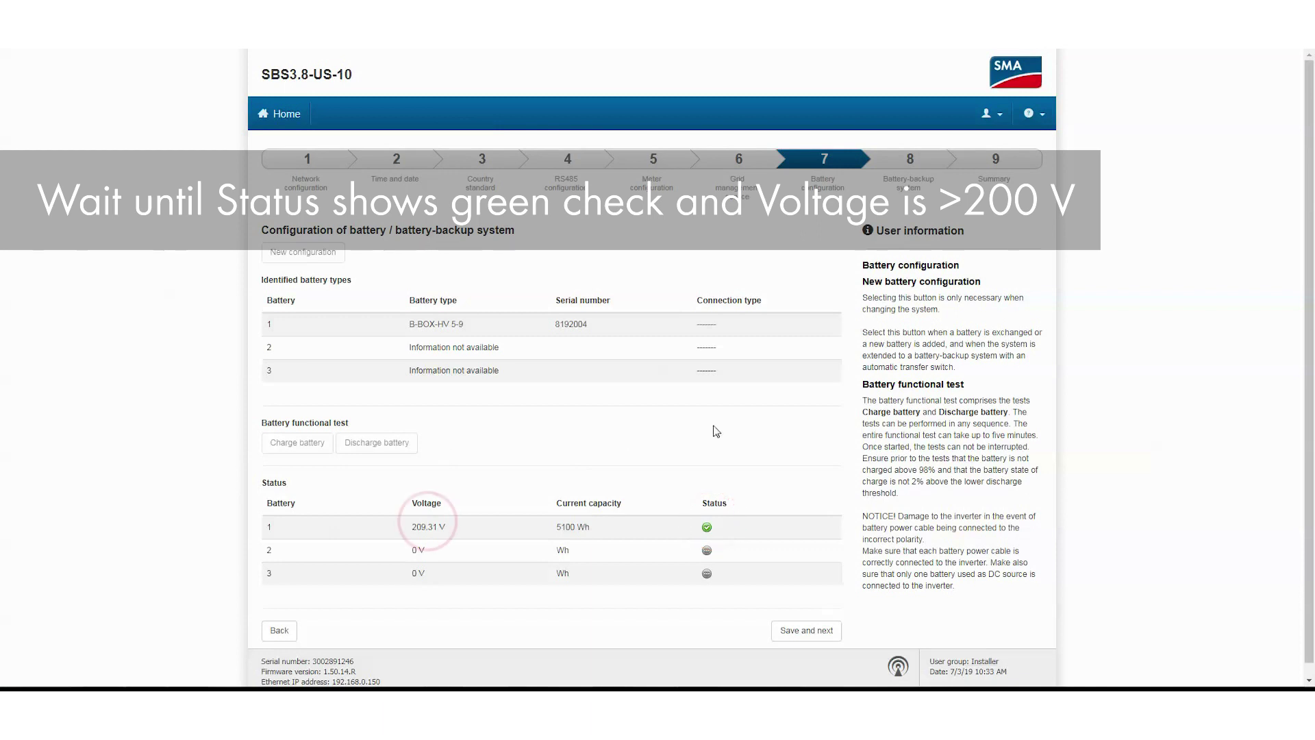
Accept the detected B-BOX-HV 5-9 battery and review the setup summary.
click(803, 635)
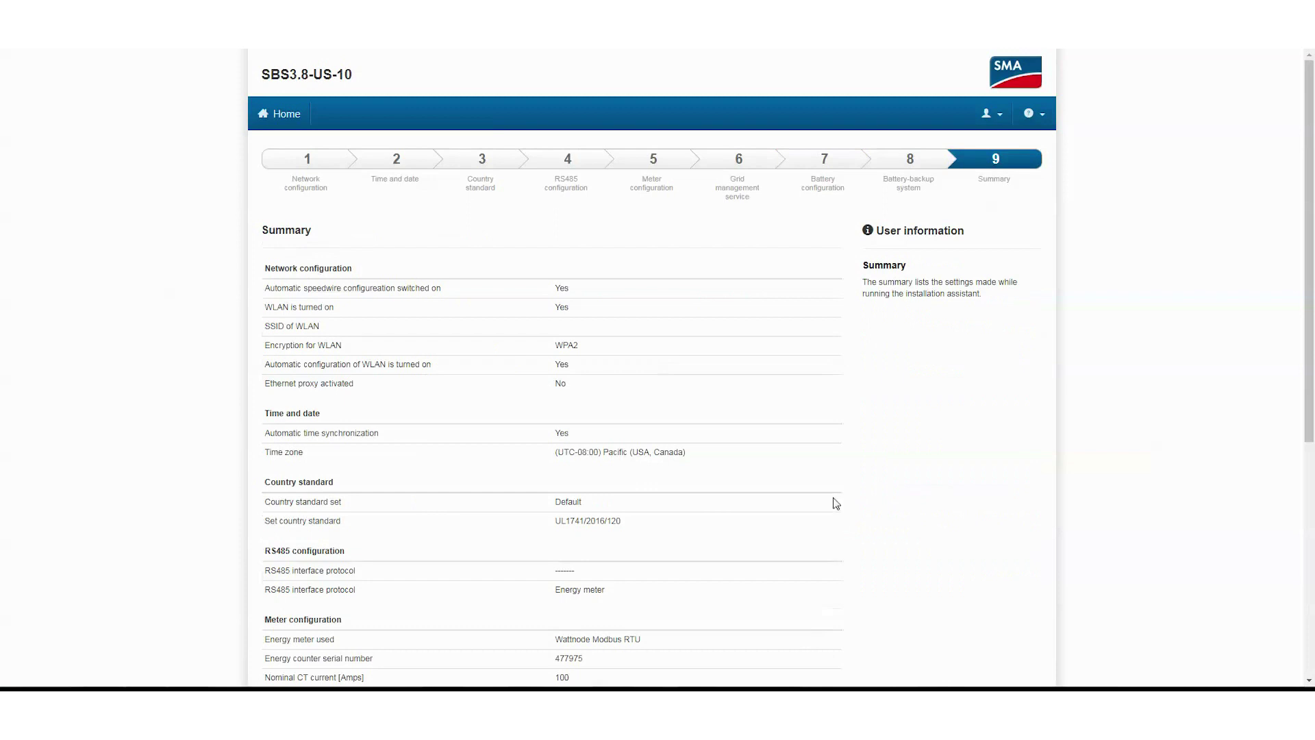
scroll(835, 504, down, 5)
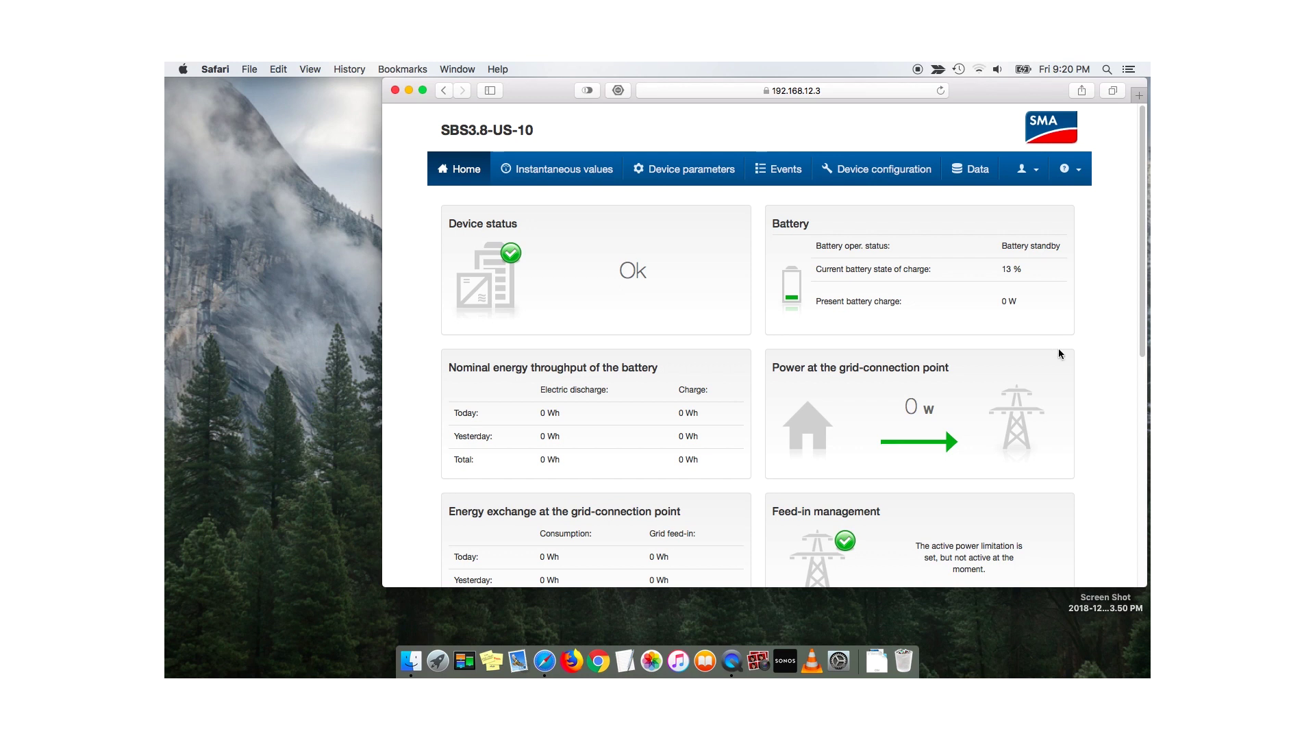
scroll(1071, 371, down, 1)
scroll(1071, 371, down, 5)
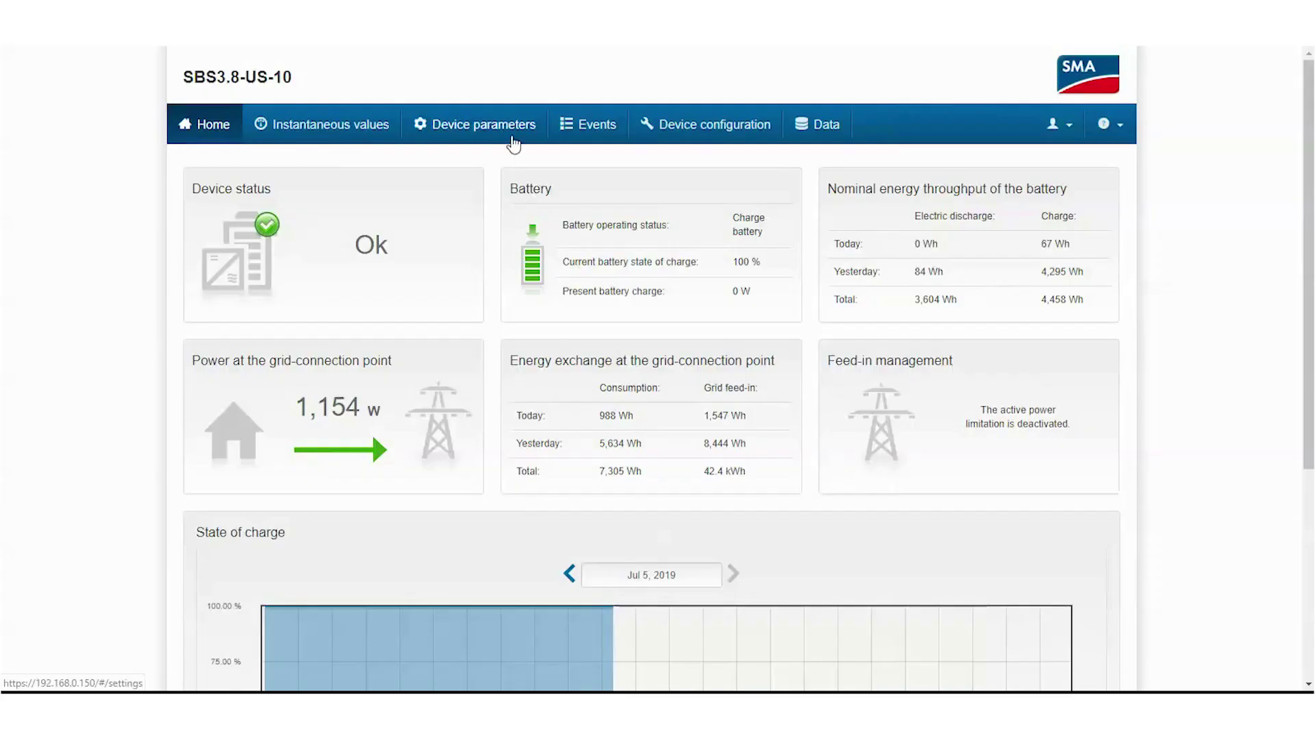
click(513, 138)
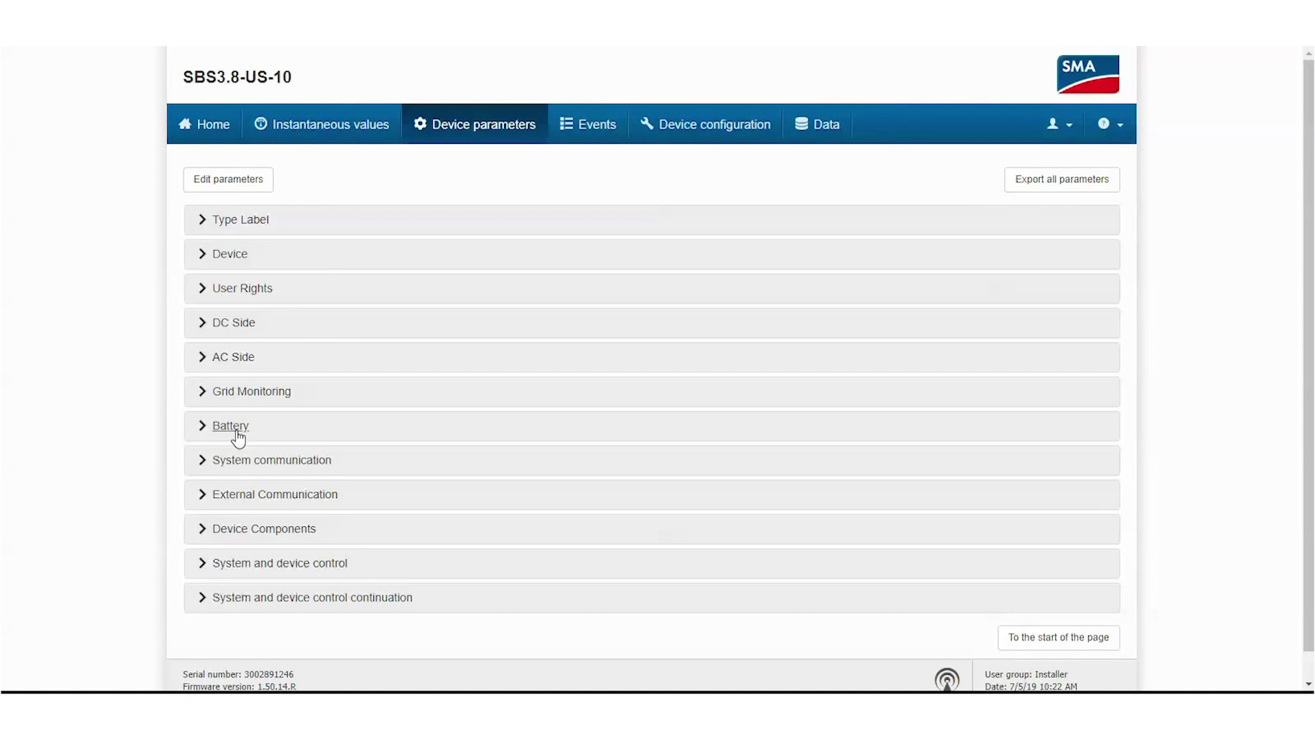
Edit the Battery parameters, setting the minimum own-consumption area width to 100 %.
click(233, 426)
click(233, 185)
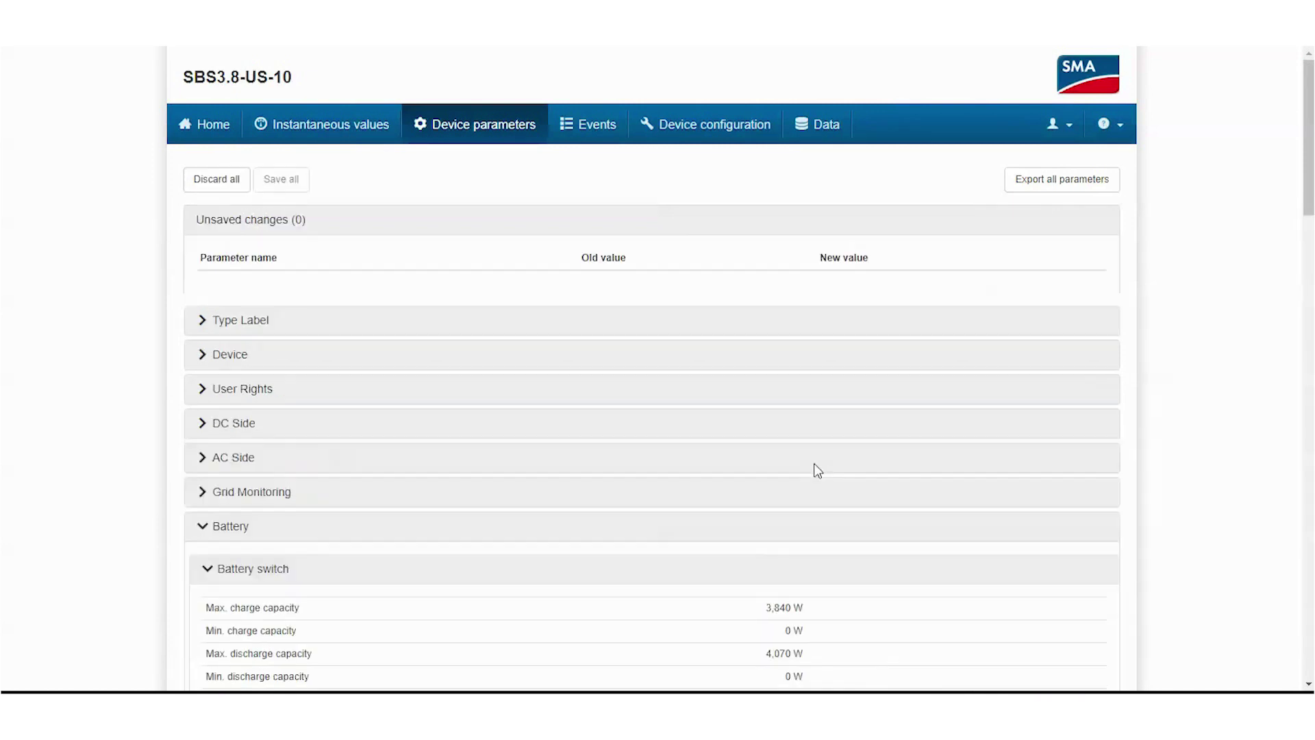
scroll(814, 464, down, 8)
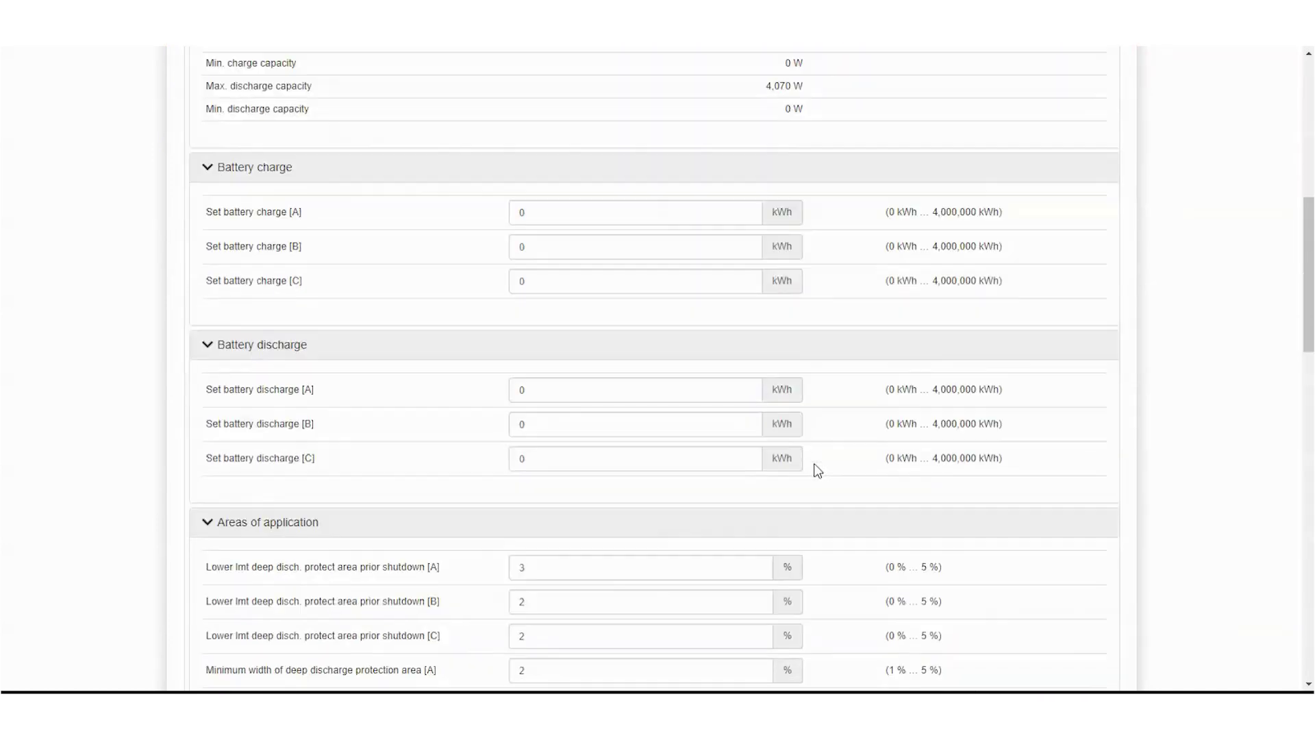
scroll(817, 469, down, 5)
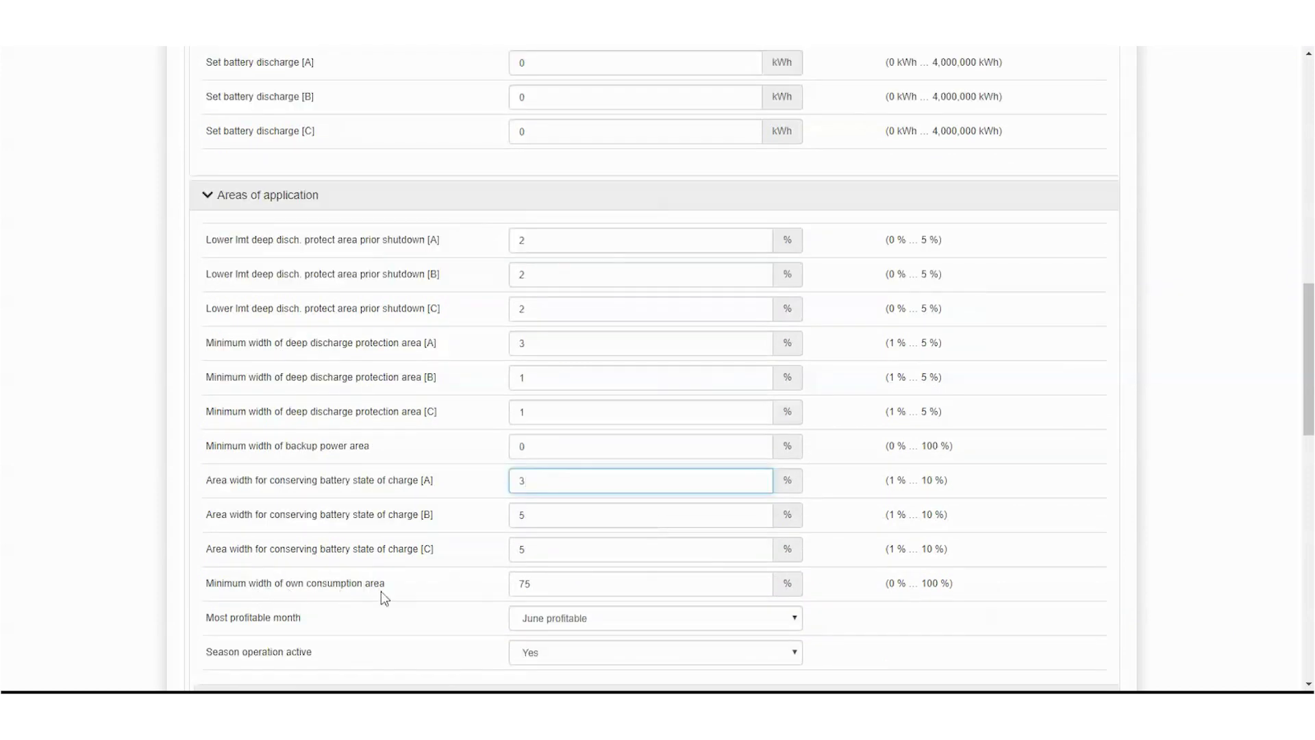
double_click(529, 583)
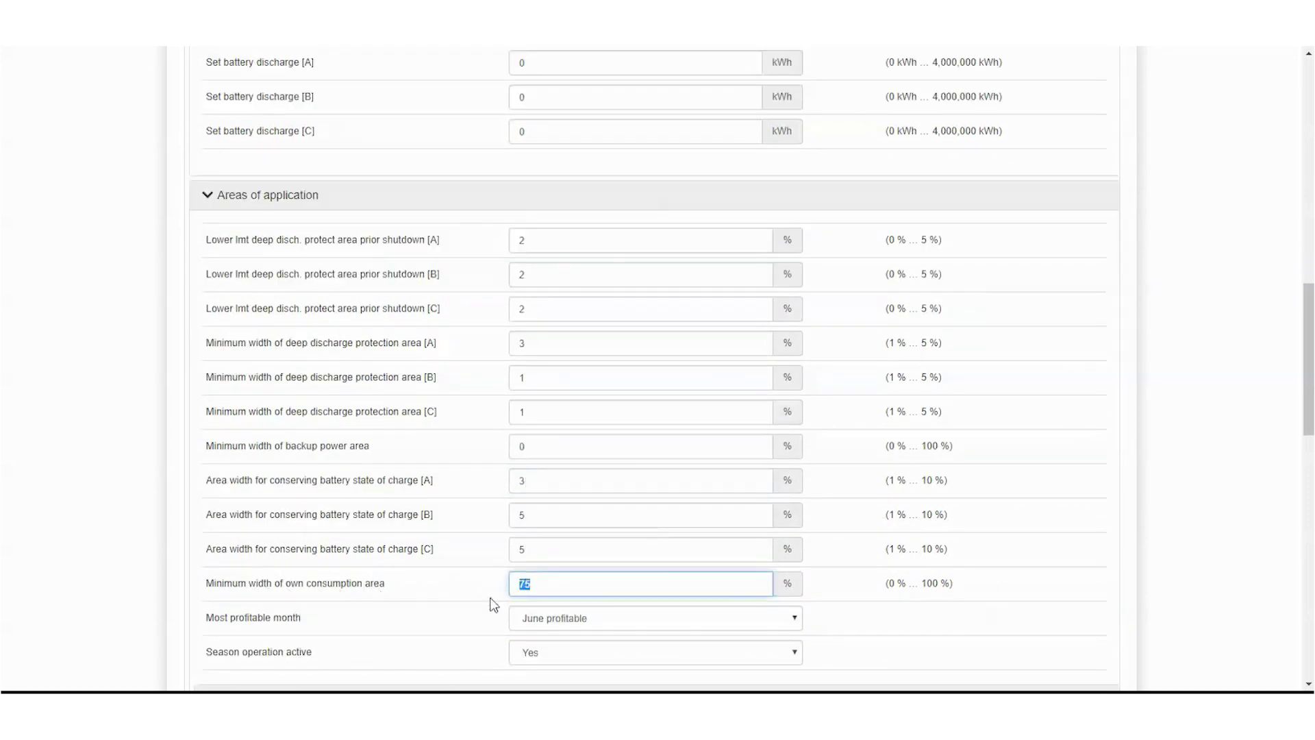
text(100)
click(492, 593)
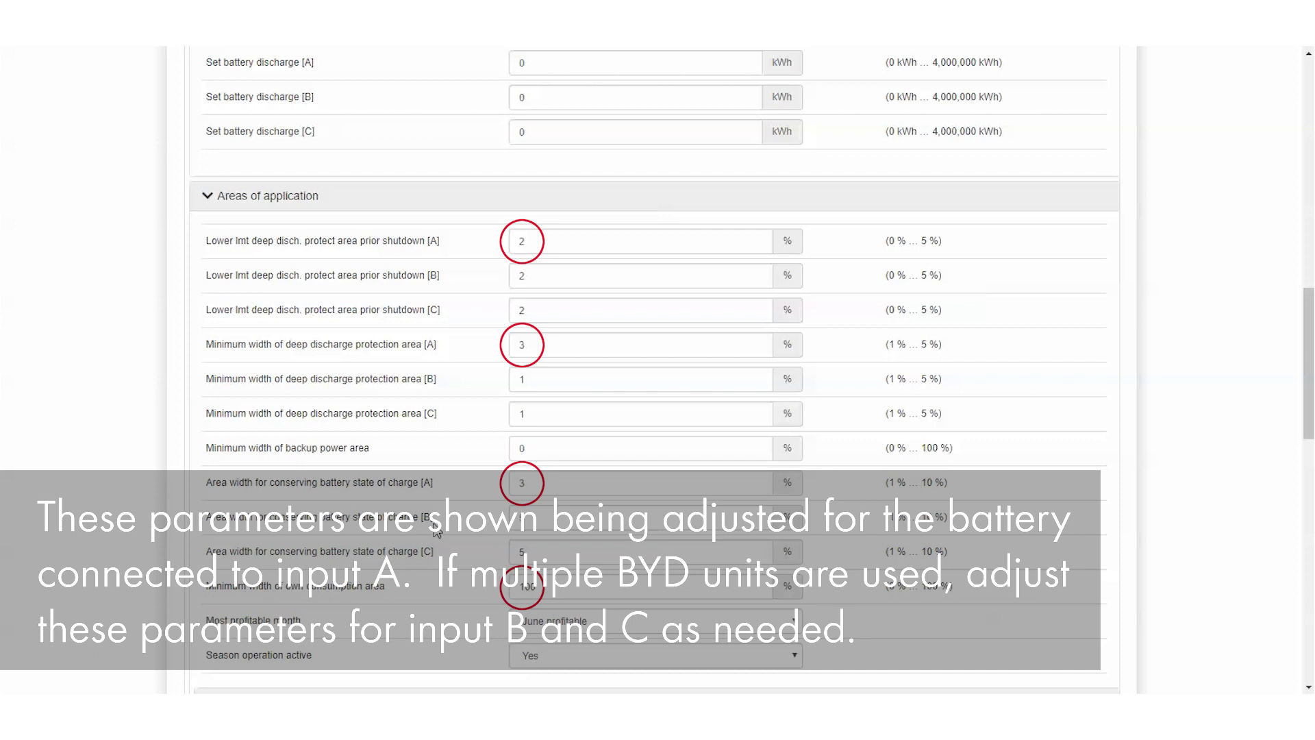
scroll(434, 527, up, 2)
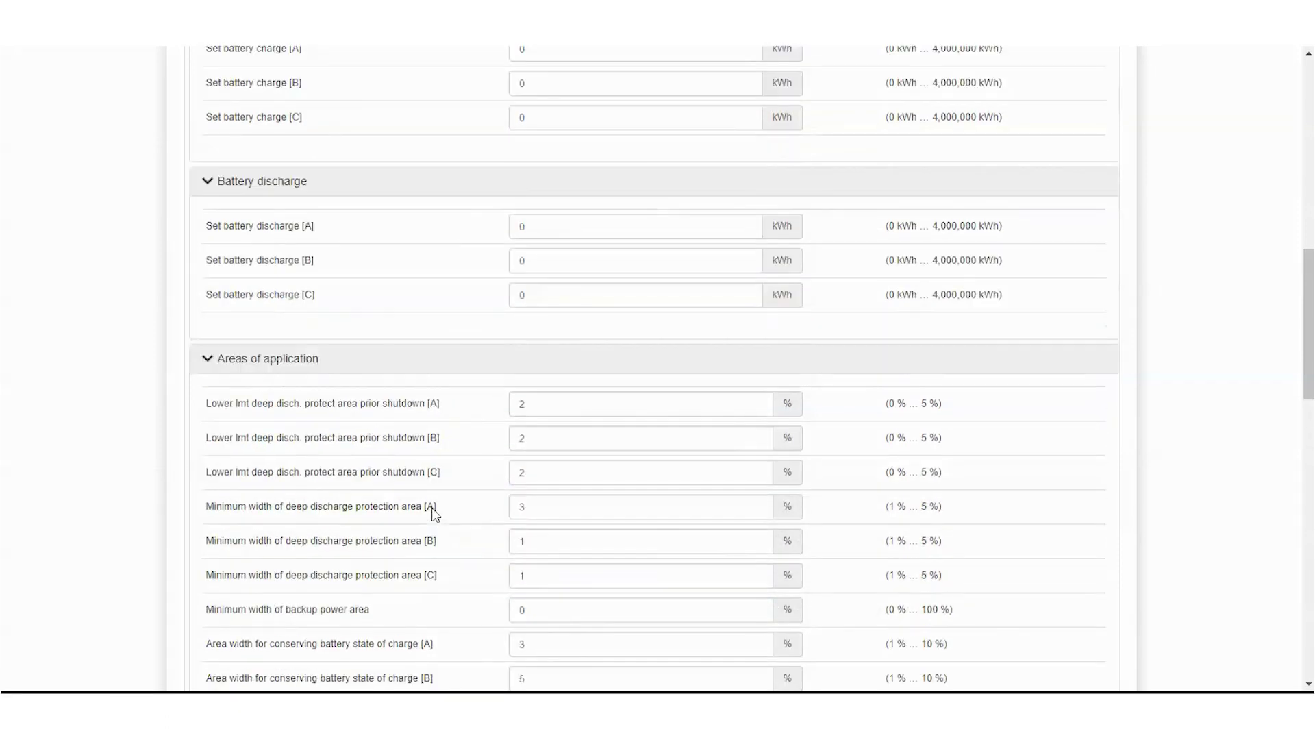
scroll(434, 500, up, 10)
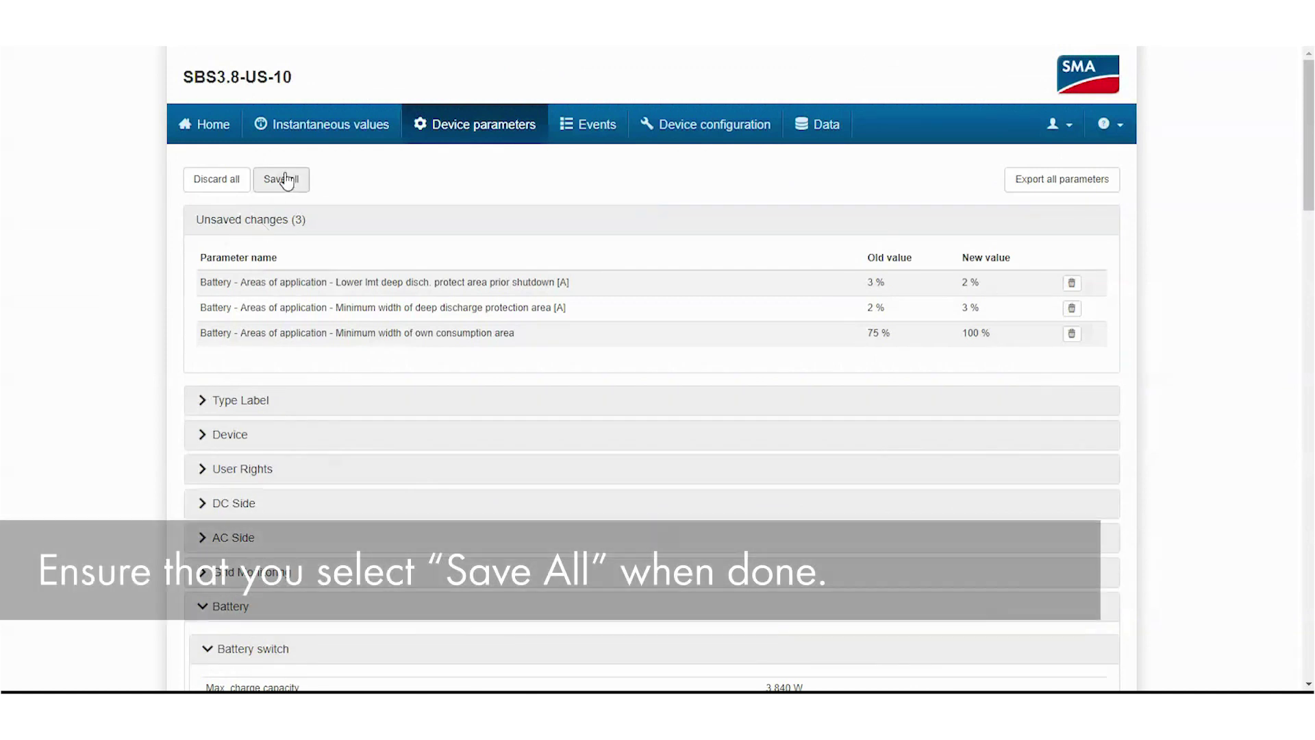